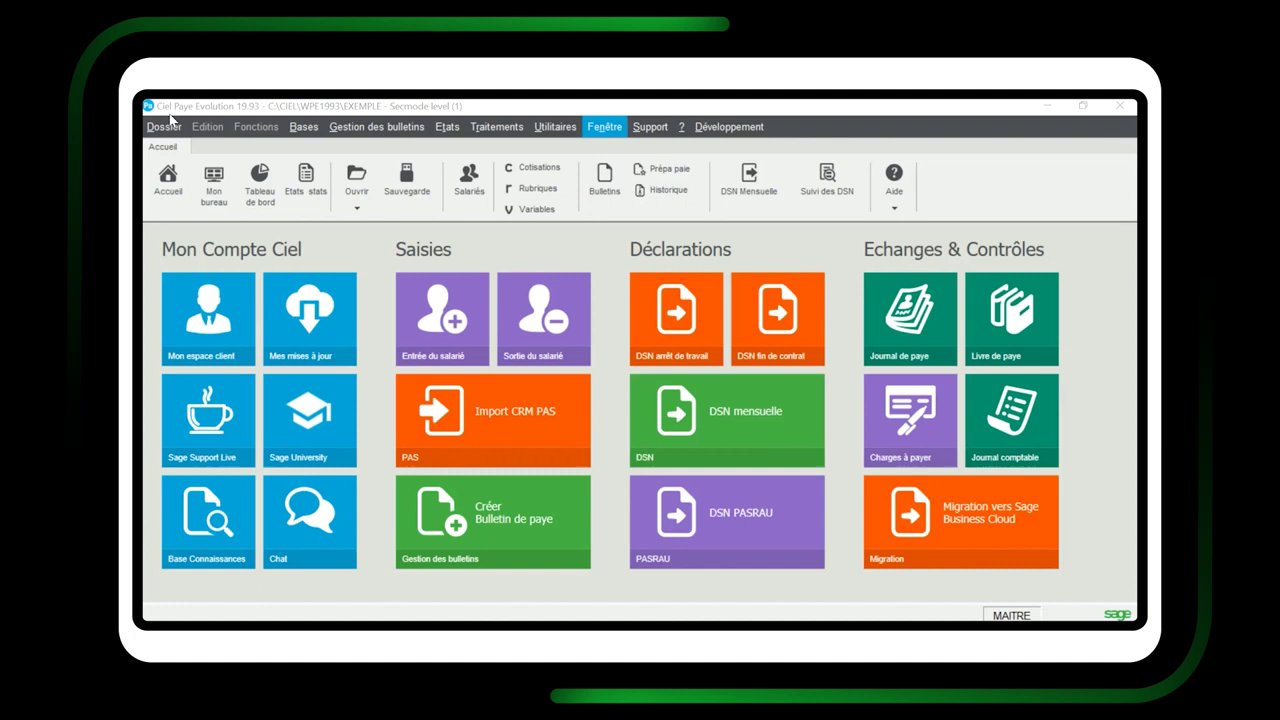
Step: Open the MUTUELLE fund from the list of contribution funds and display its IP et Mutuelle settings
left_click(303, 126)
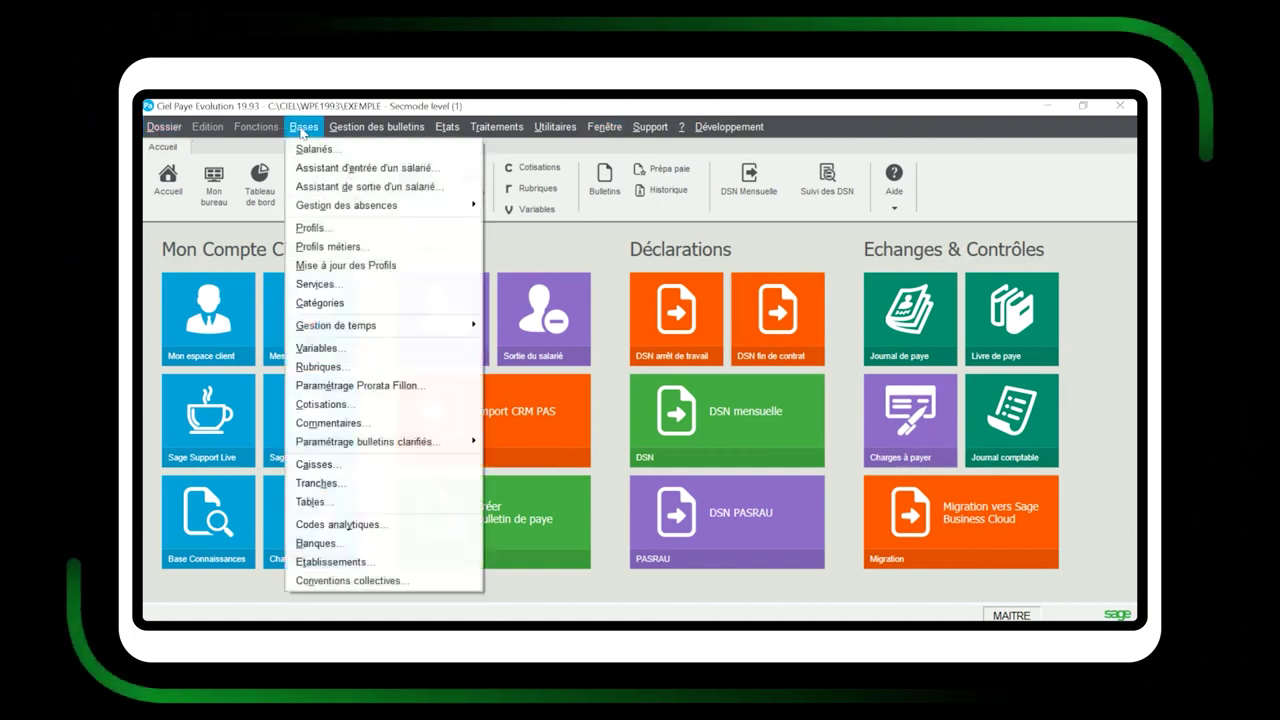
left_click(337, 464)
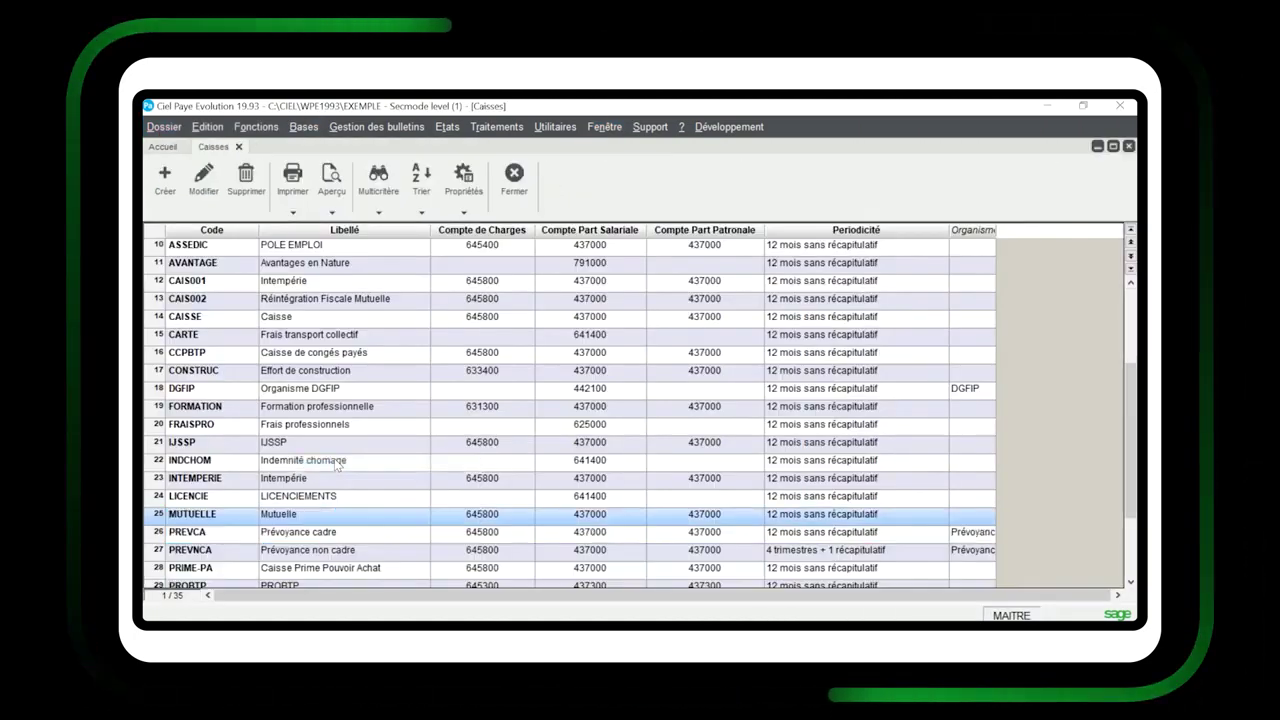
double_click(157, 519)
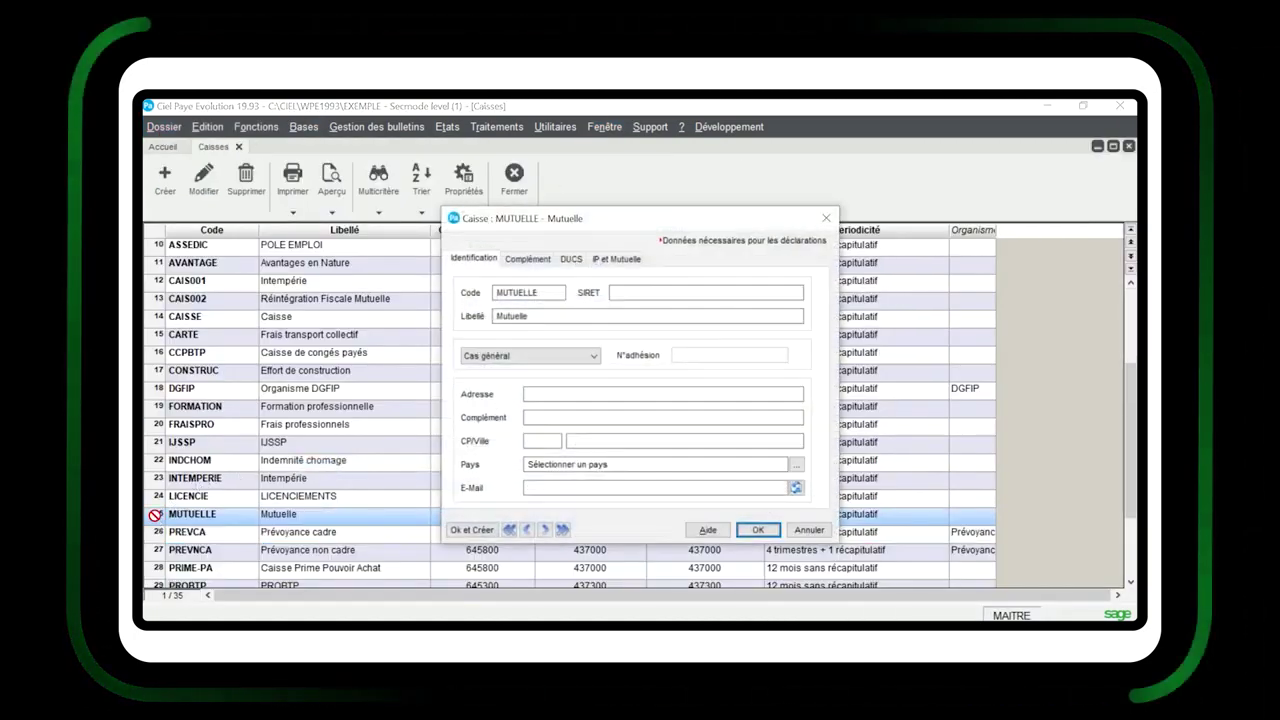
left_click(612, 260)
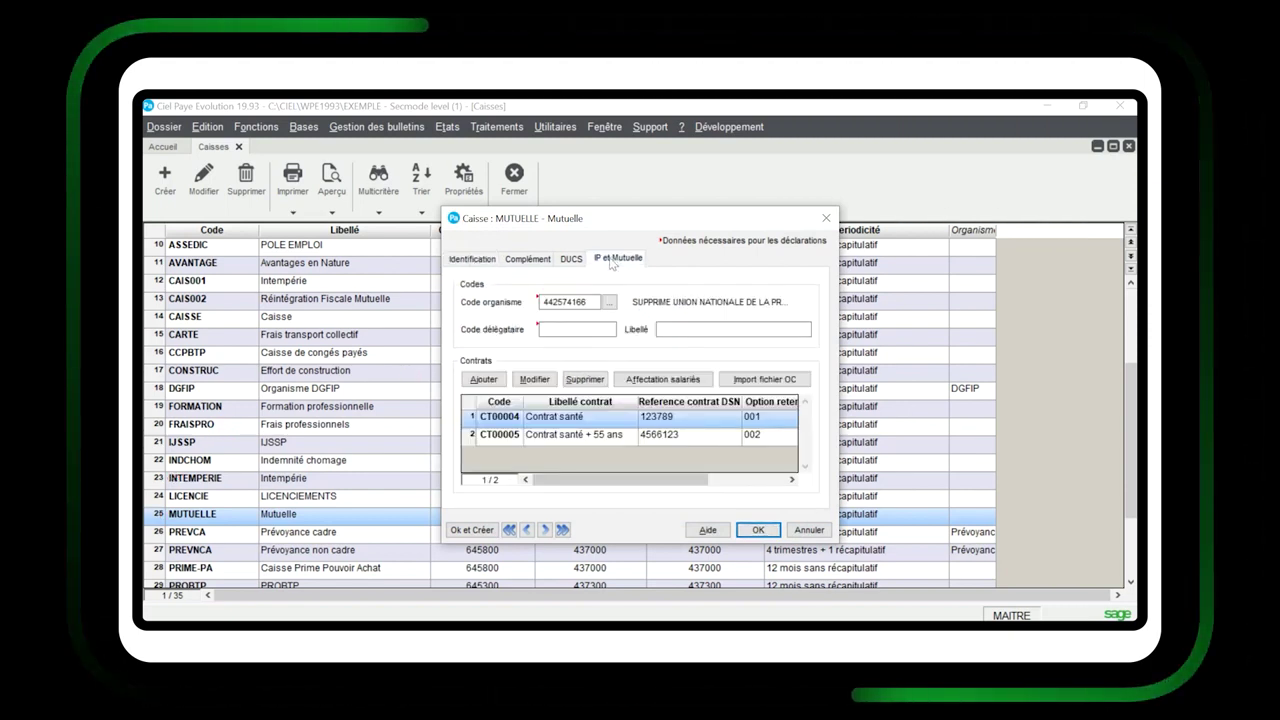
Step: Add a contract labelled "test" to the fund, marked as a DSN contract with contract reference 4566123
left_click(483, 379)
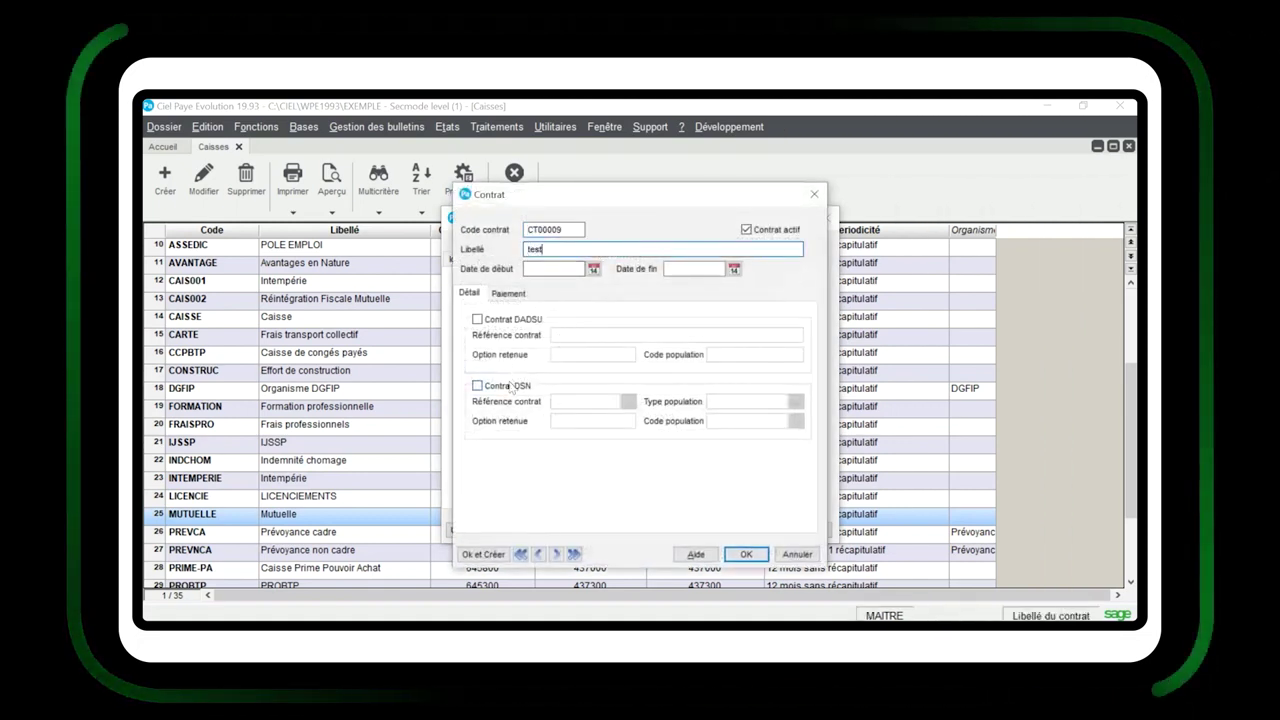
left_click(477, 386)
left_click(627, 401)
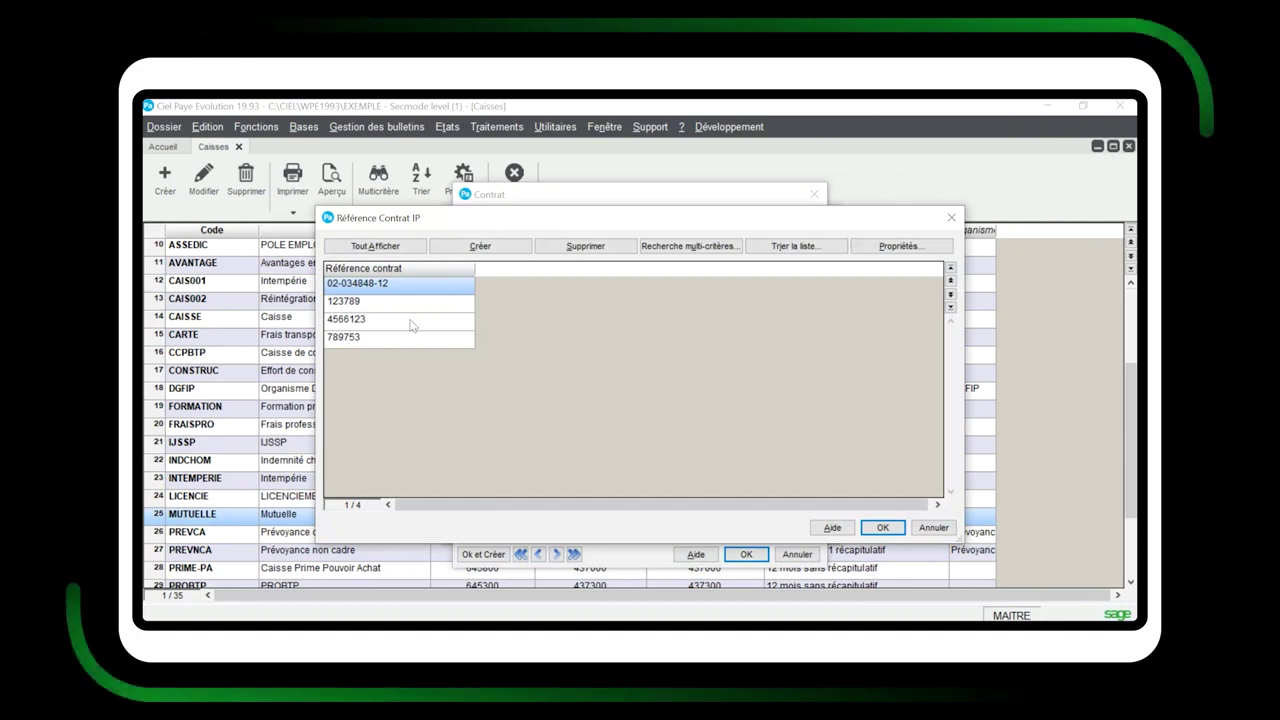
double_click(412, 325)
left_click(618, 398)
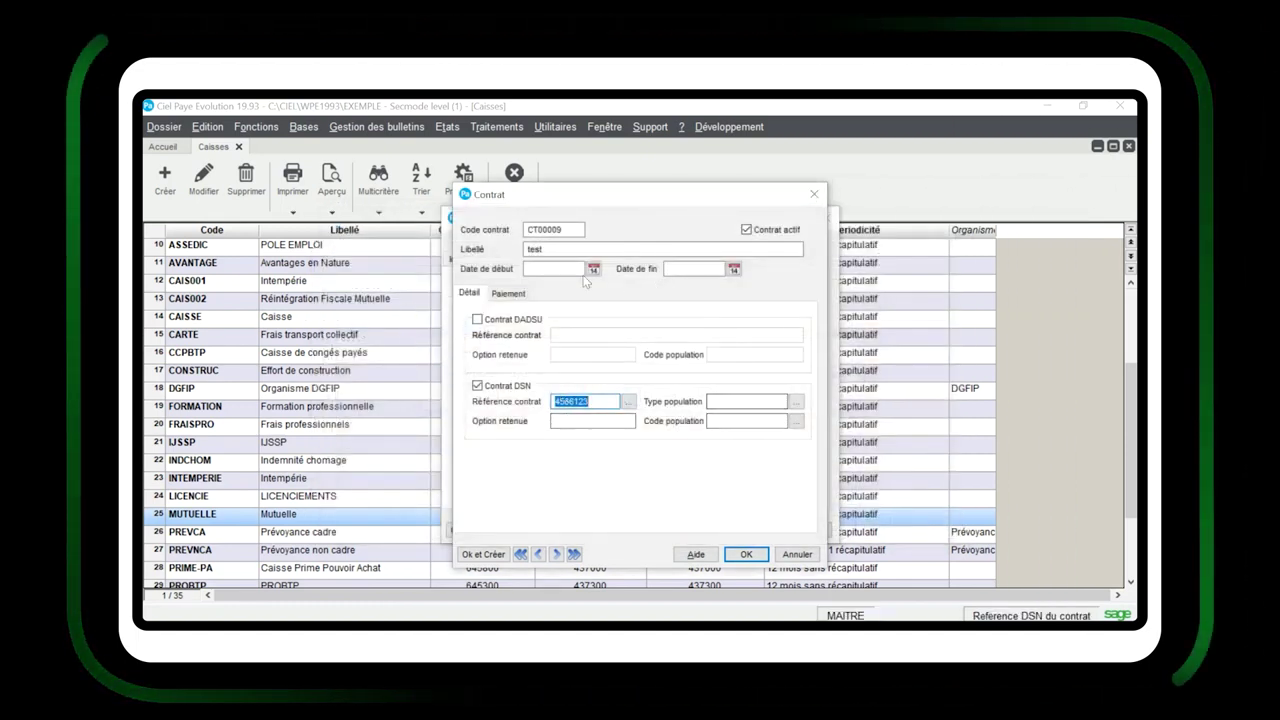
Step: Set the contract's start date to 01/10/2021 and validate the contract
left_click(567, 267)
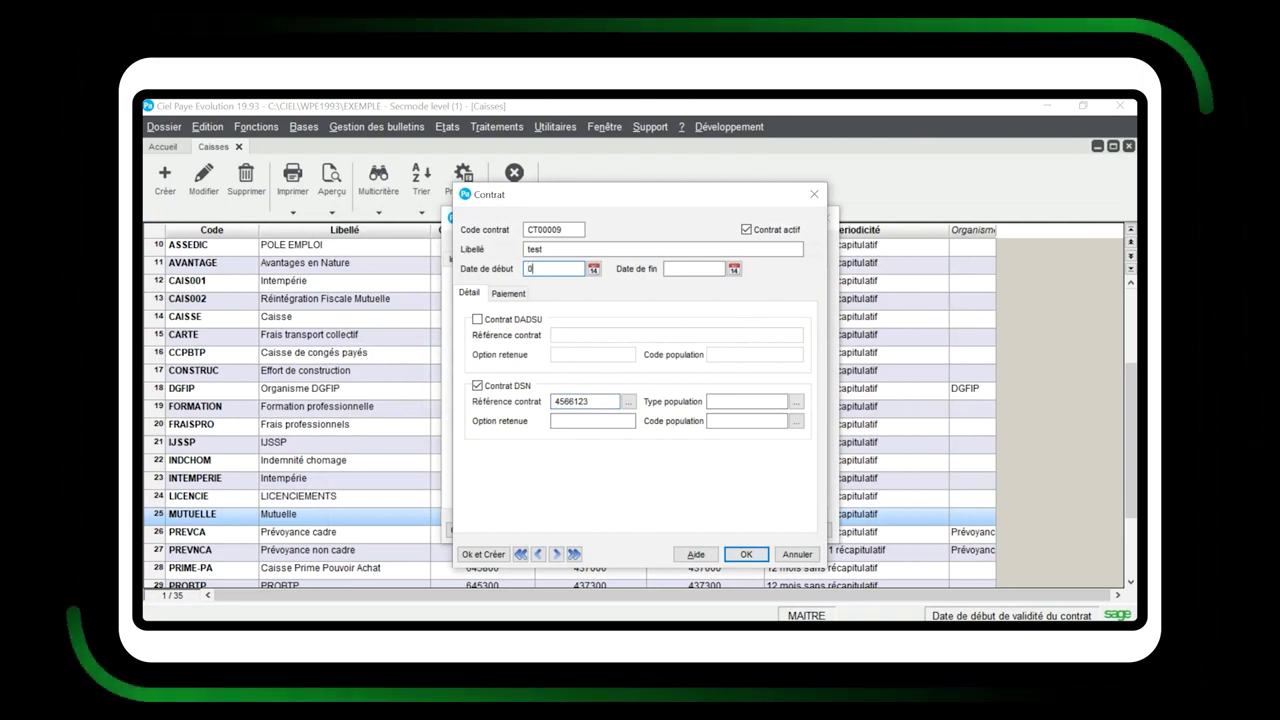
type("01/10/2021")
key("Tab")
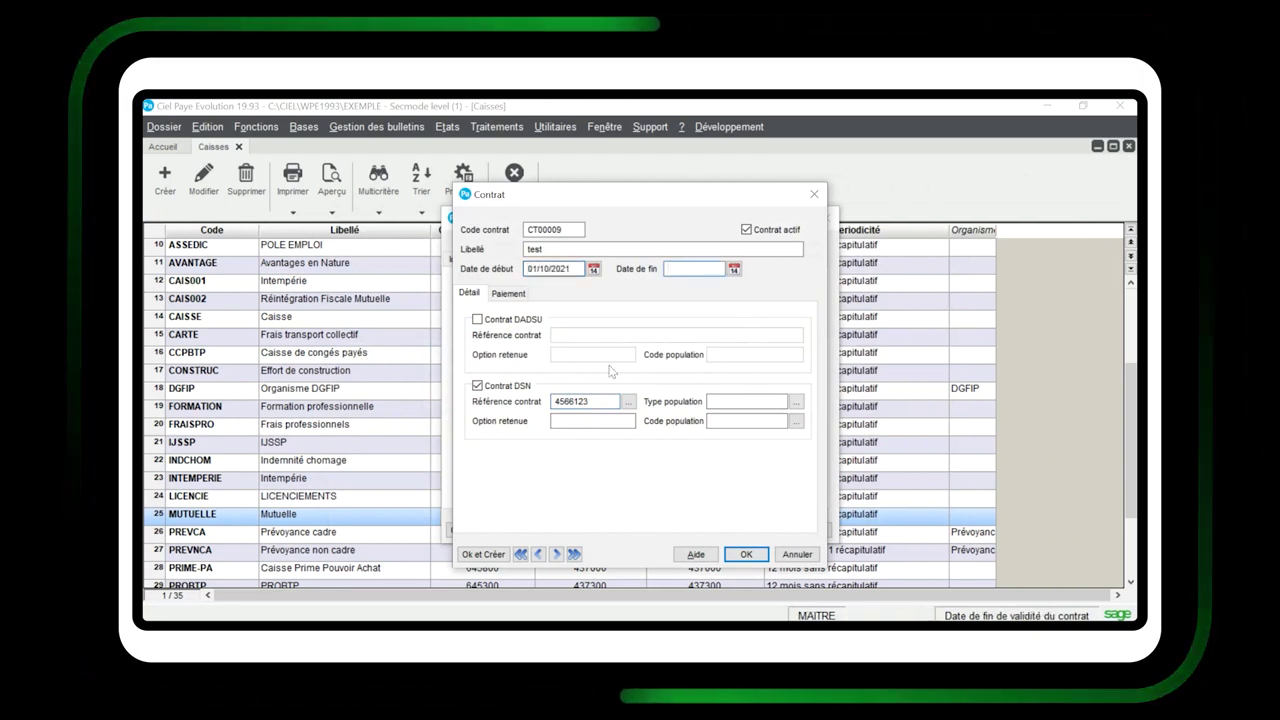
left_click(745, 554)
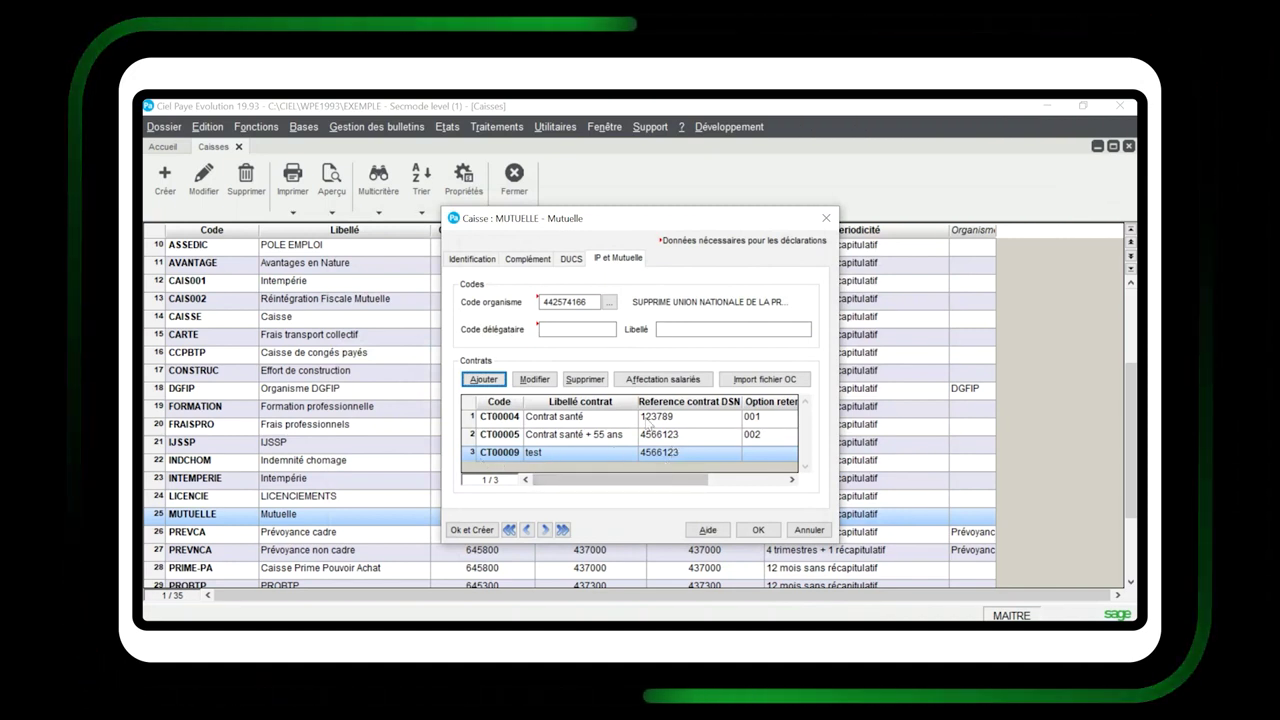
Step: Assign the "test" contract to employees S001 and S004, and save the MUTUELLE fund
left_click(626, 380)
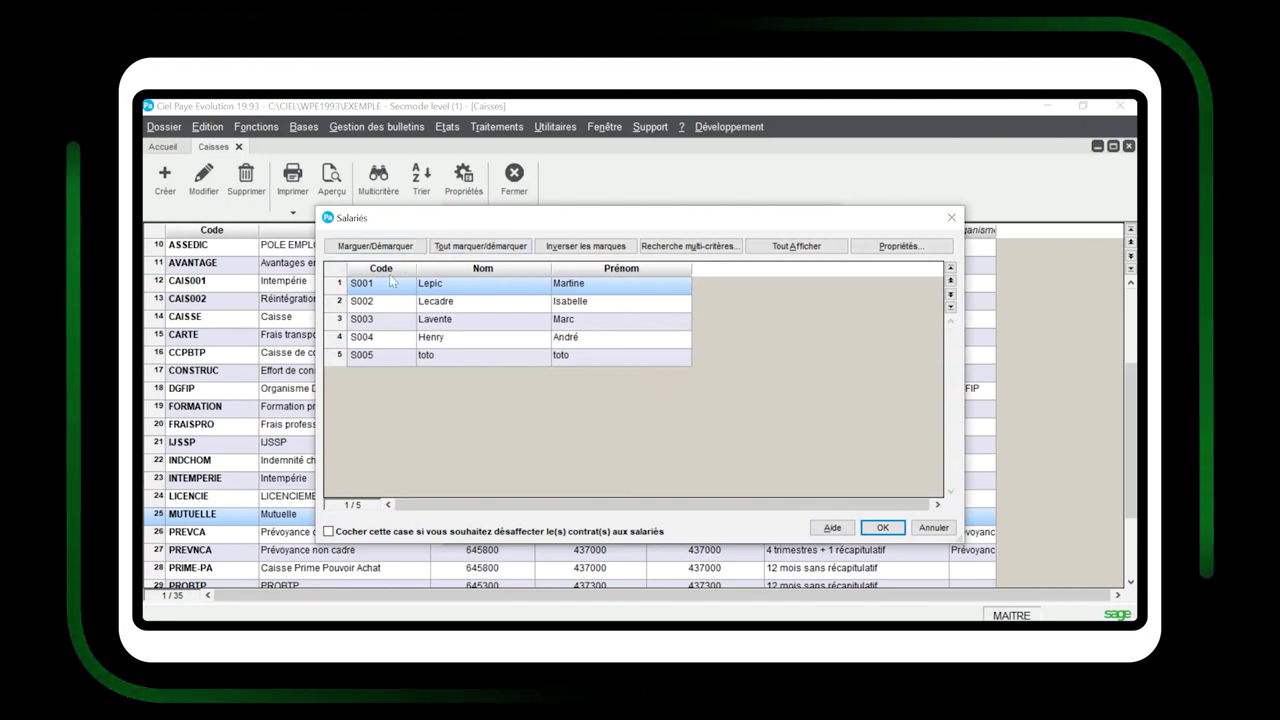
left_click(355, 248)
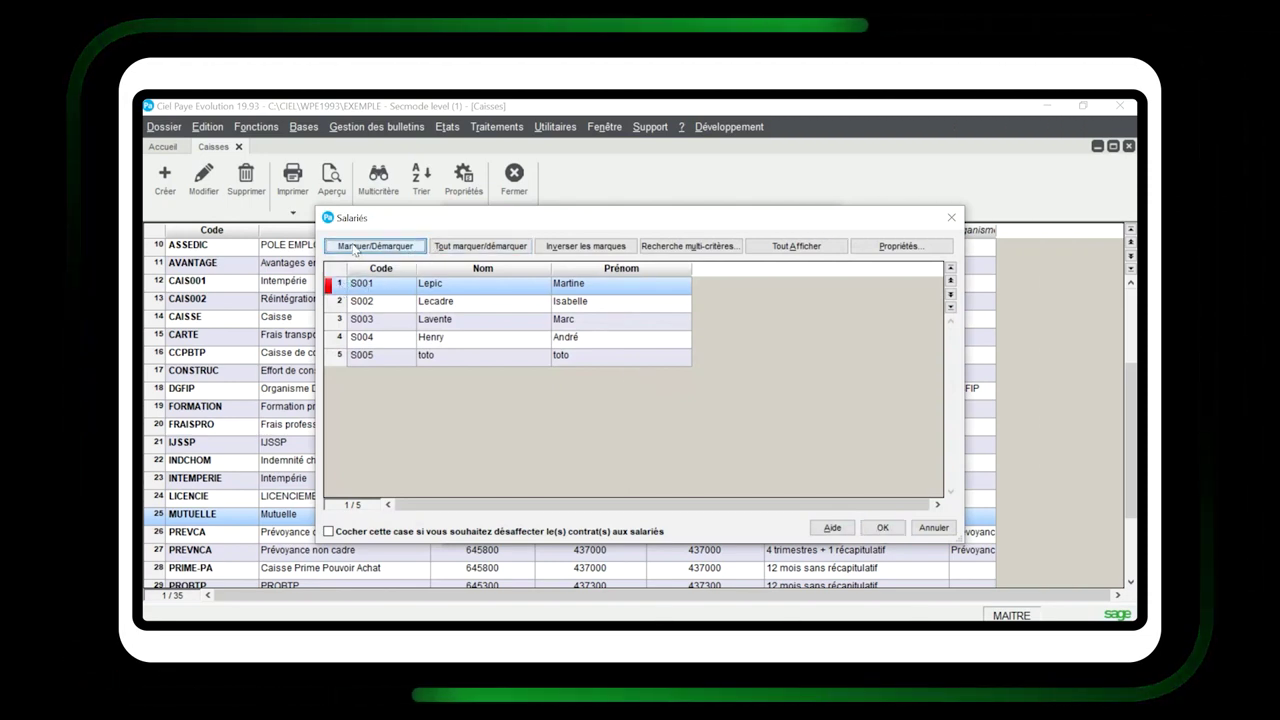
left_click(340, 334)
left_click(361, 254)
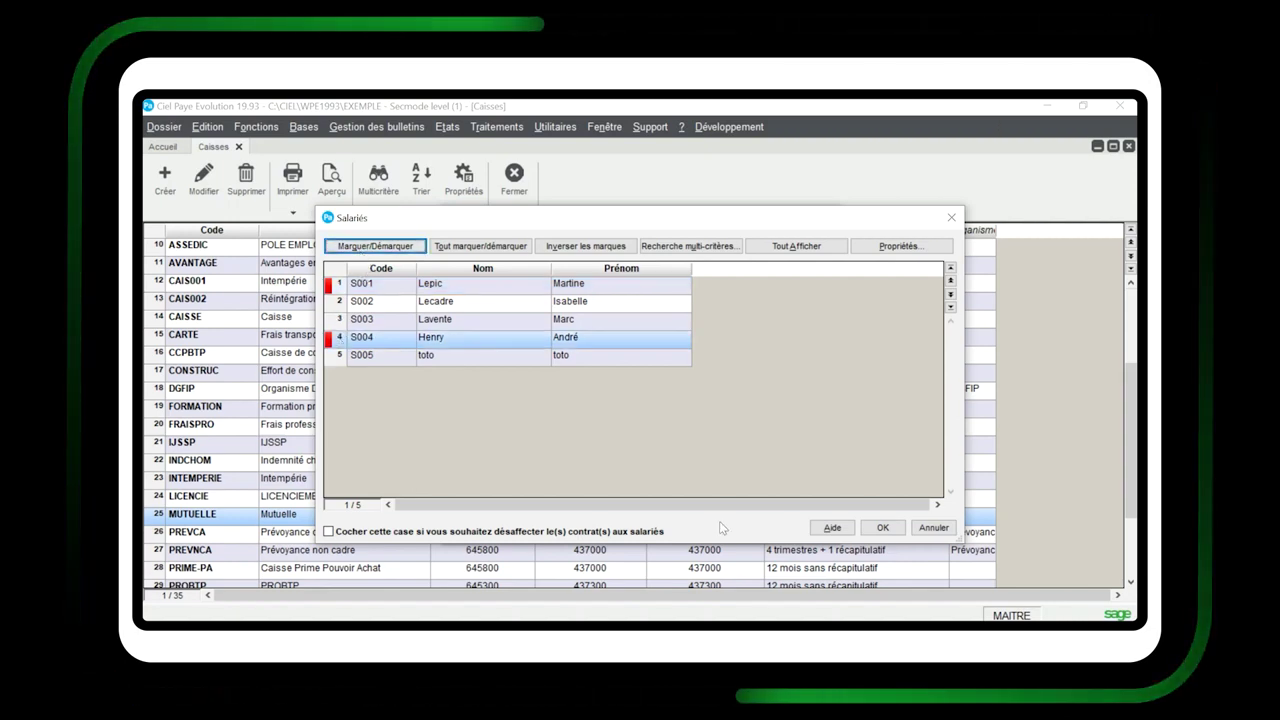
left_click(882, 527)
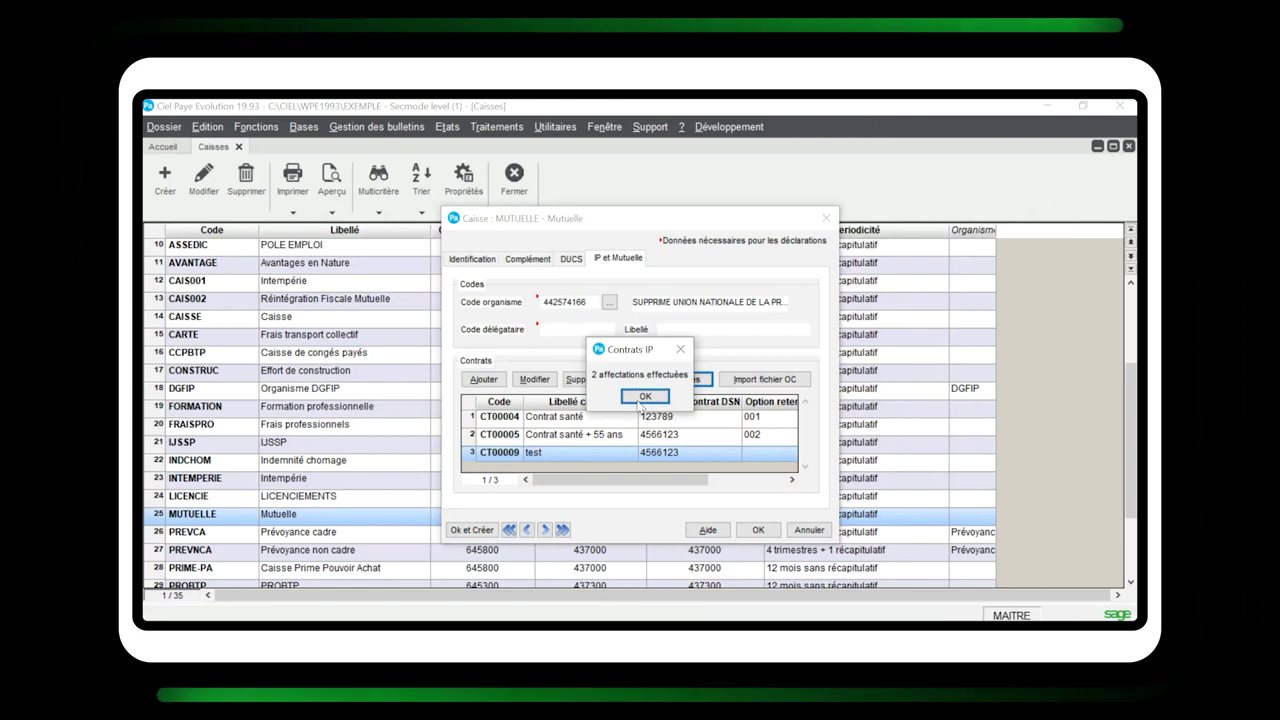
left_click(642, 398)
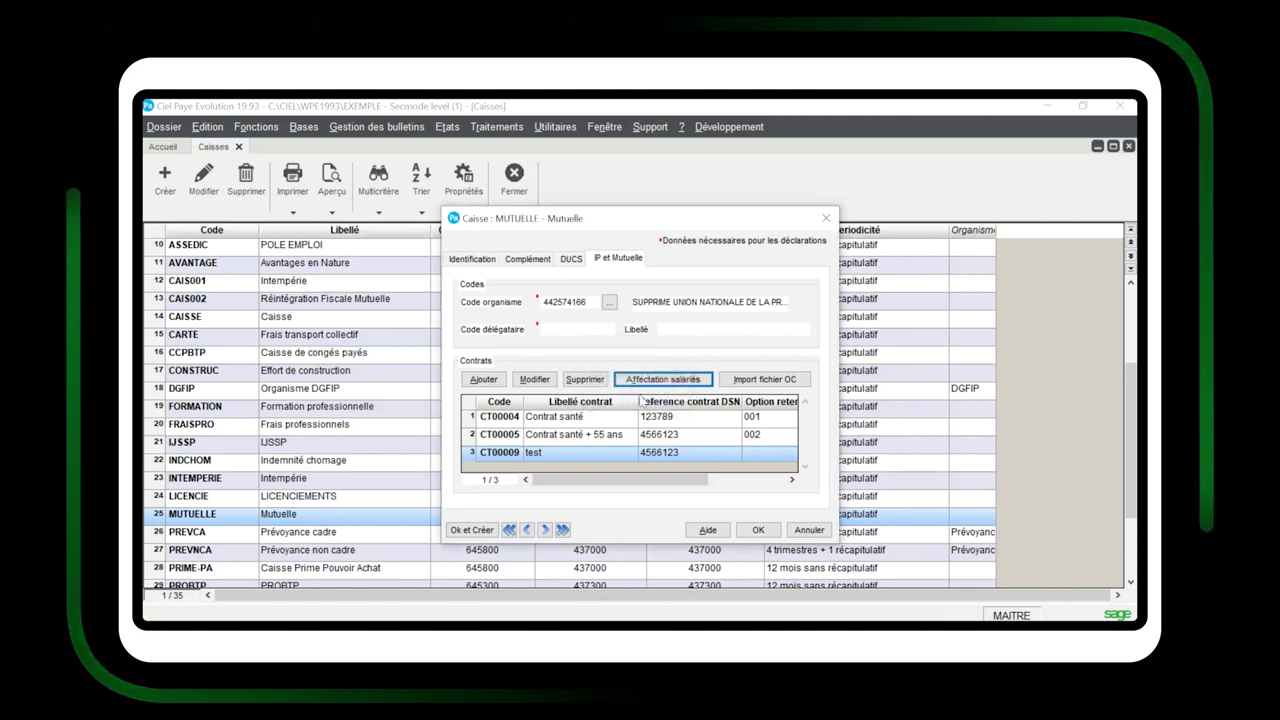
left_click(758, 530)
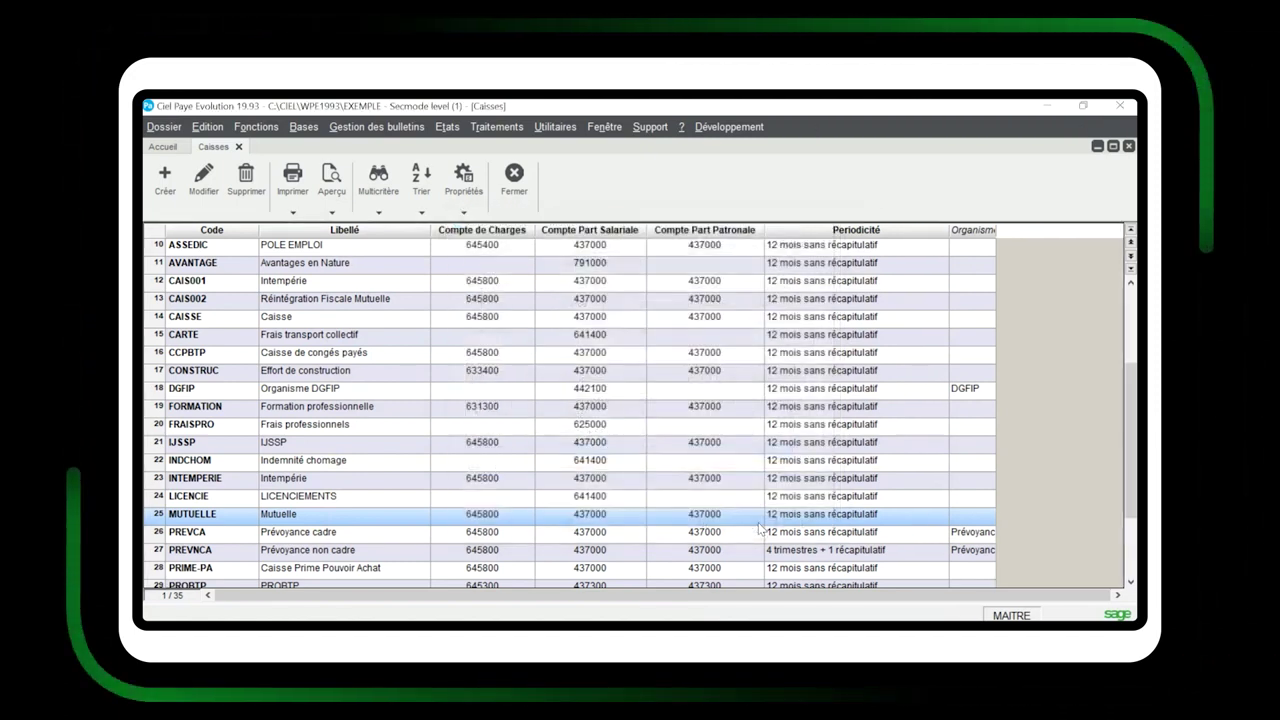
Step: Open contribution C710 Mutuelle from the list of contributions, dismissing the DSN assistant
left_click(308, 128)
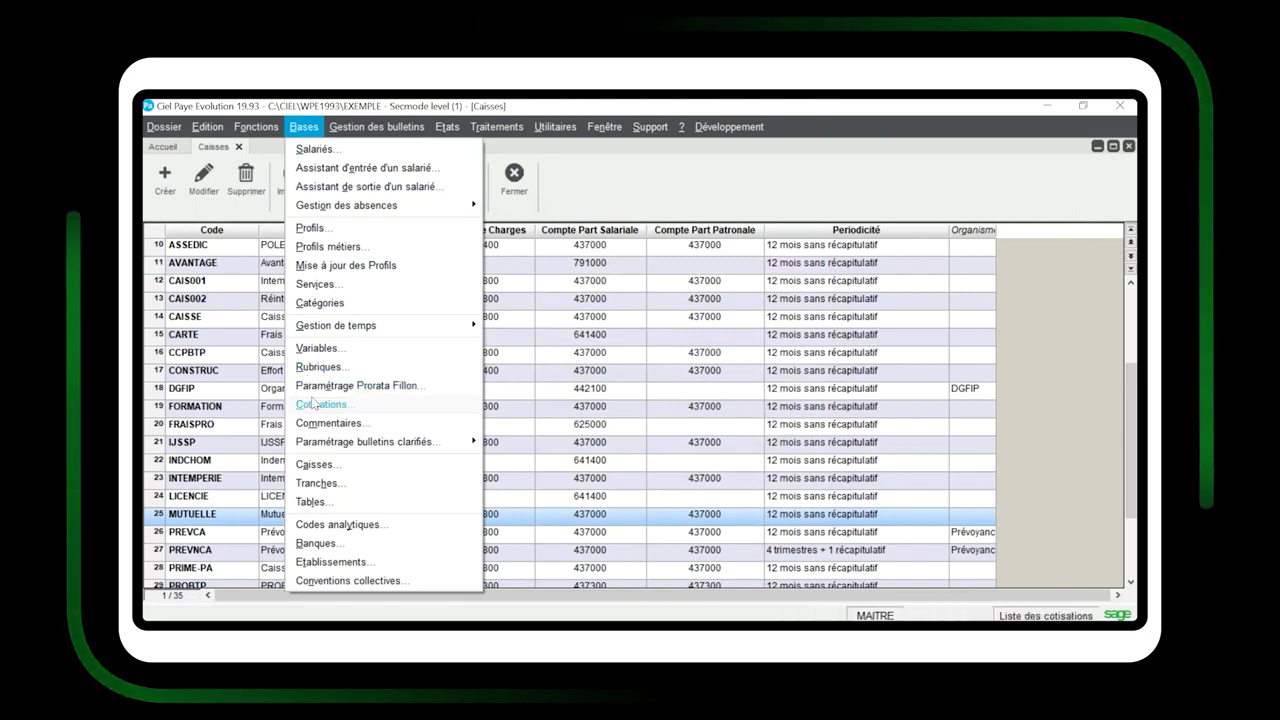
left_click(313, 403)
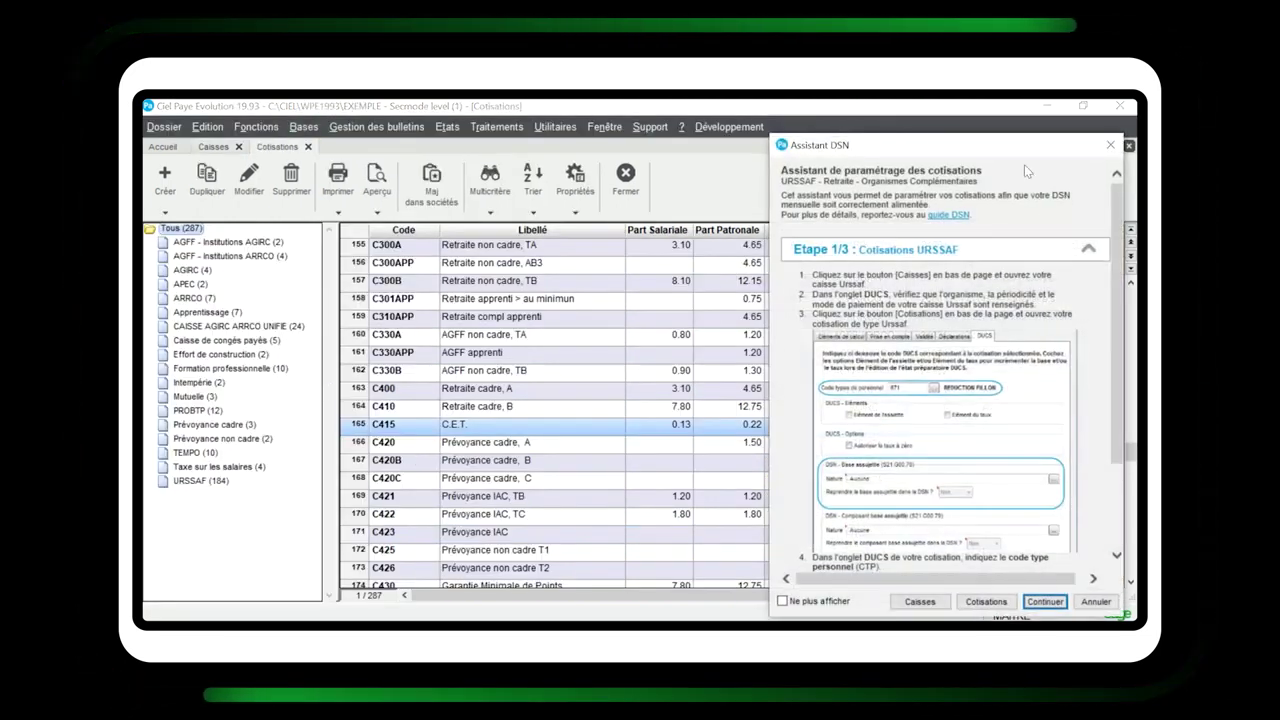
left_click(1110, 145)
scroll(417, 448, "down", 2)
scroll(417, 448, "down", 5)
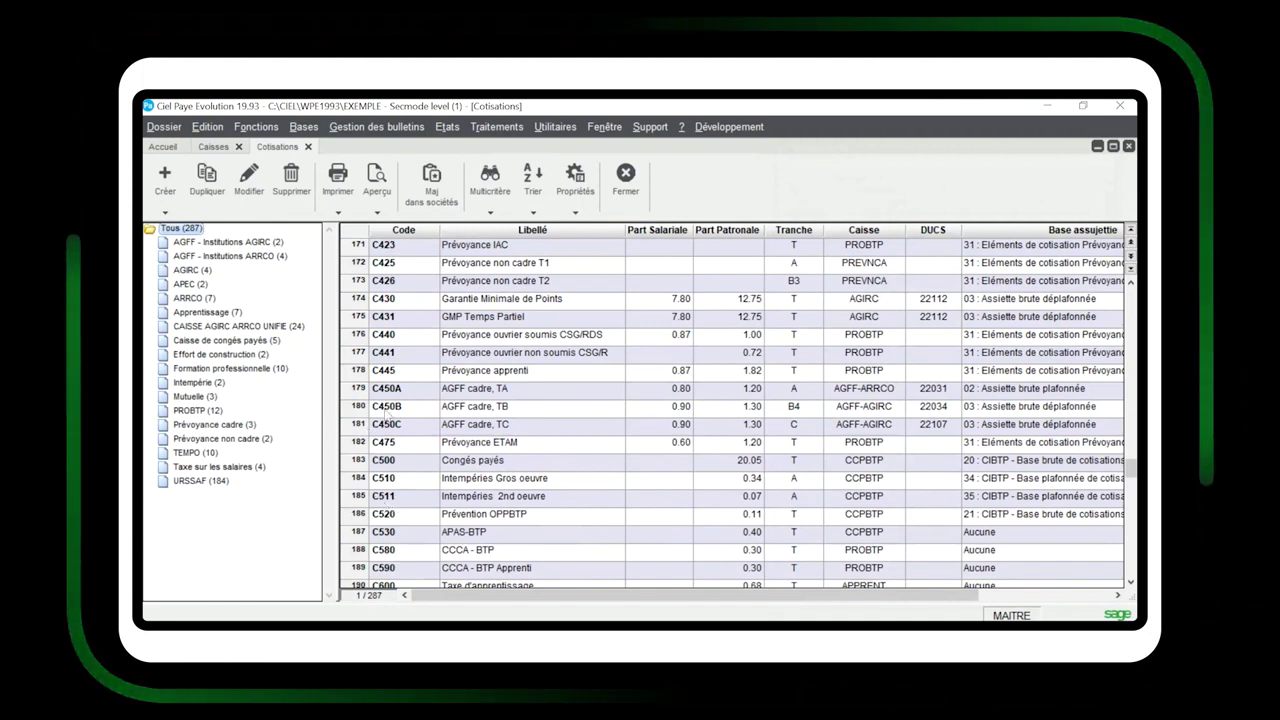
scroll(390, 425, "down", 4)
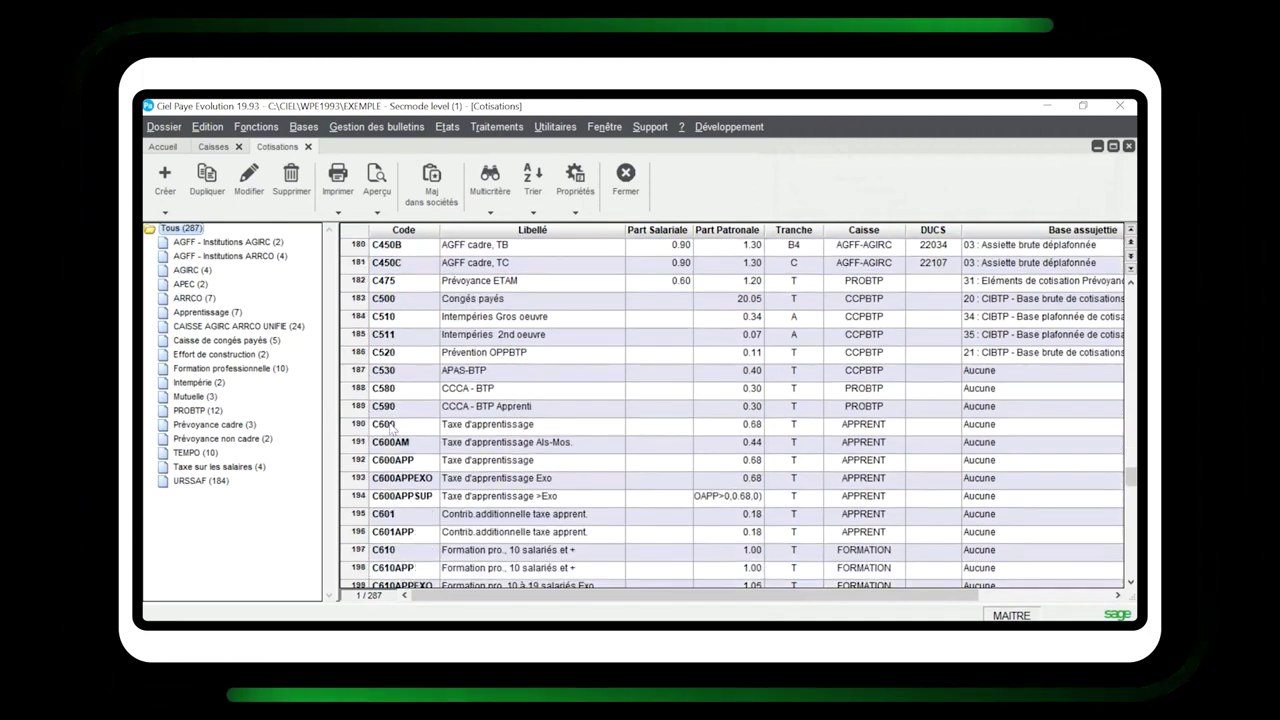
scroll(390, 425, "down", 8)
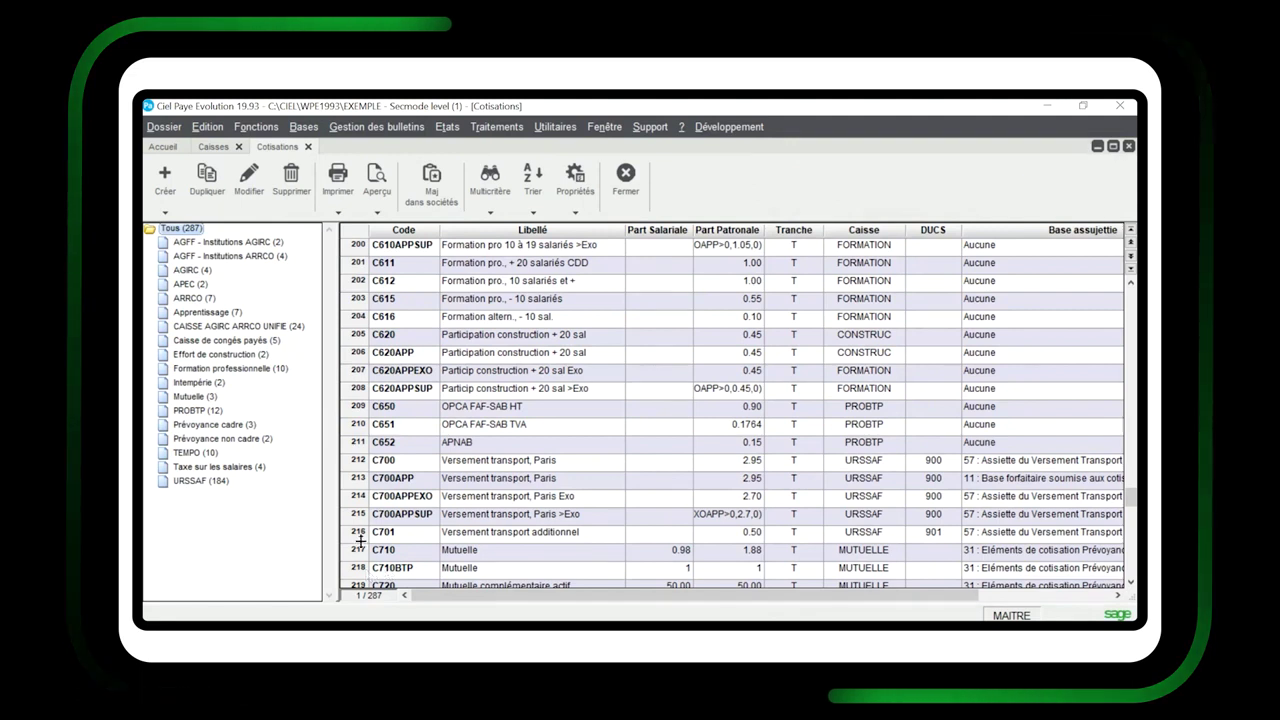
double_click(360, 549)
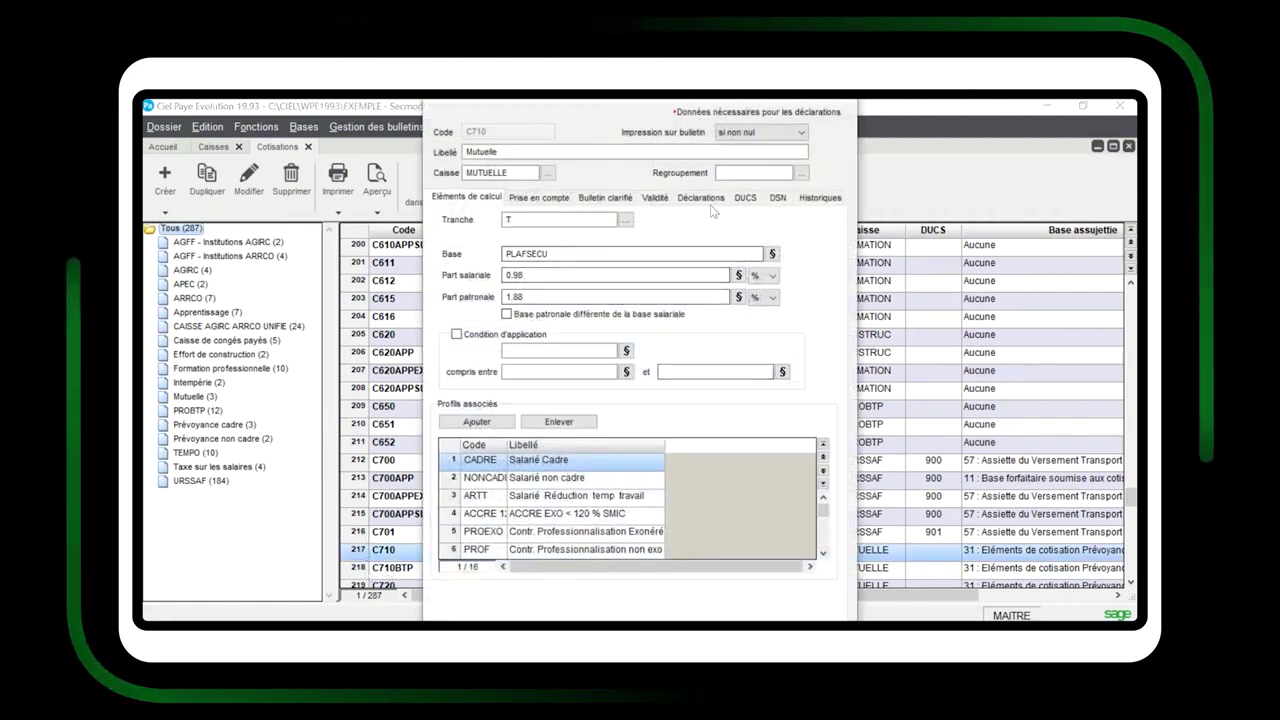
Step: Link the "test" contract CT00009 to the Mutuelle contribution in its declaration settings and validate the contribution
left_click(703, 198)
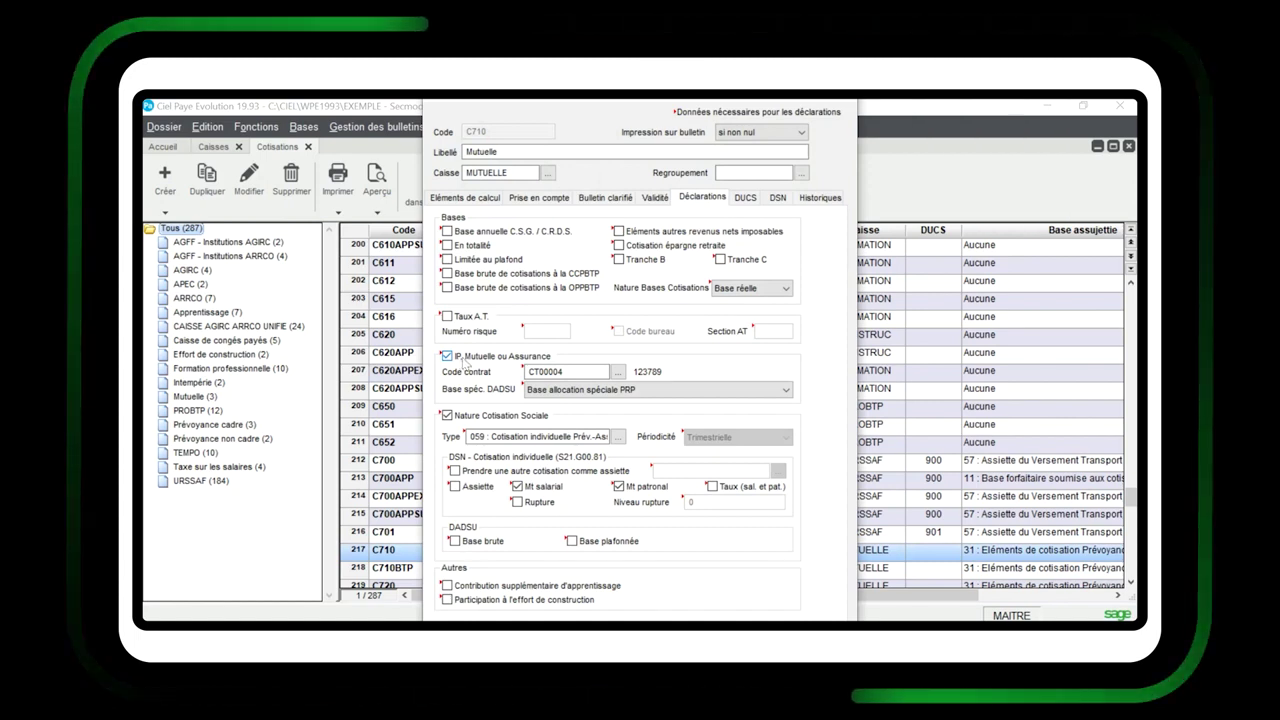
left_click(618, 372)
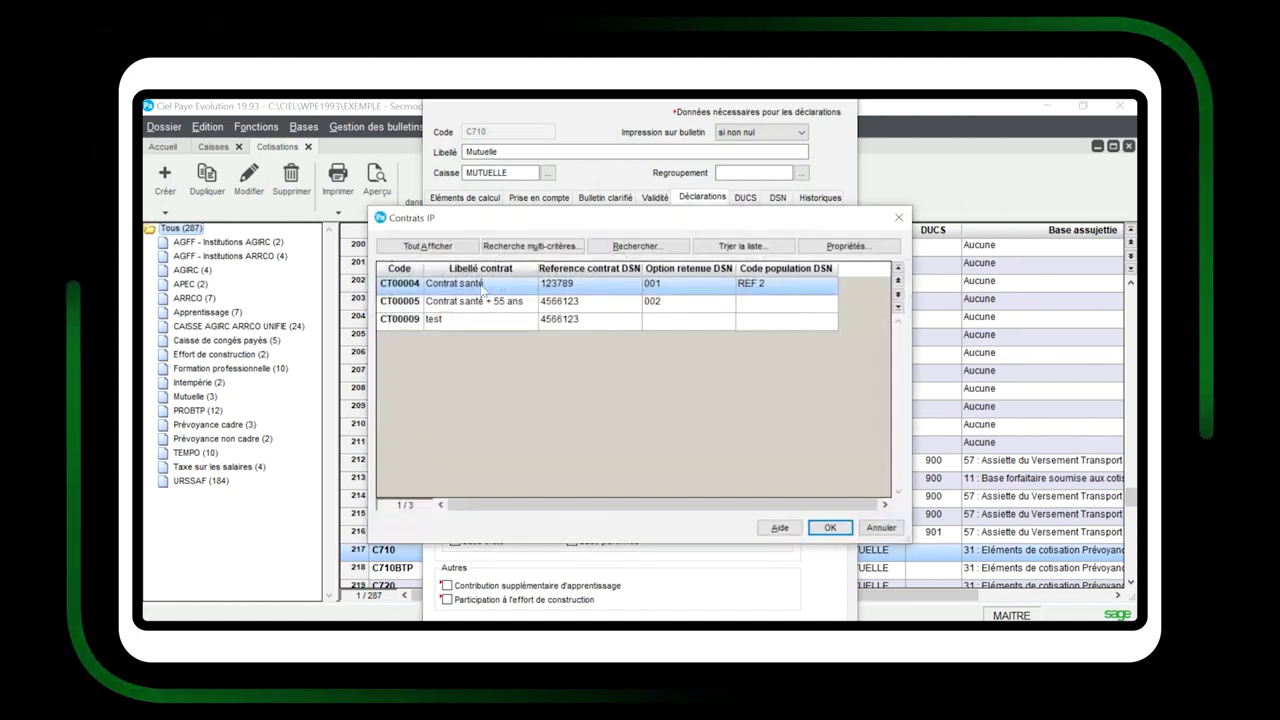
left_click(409, 322)
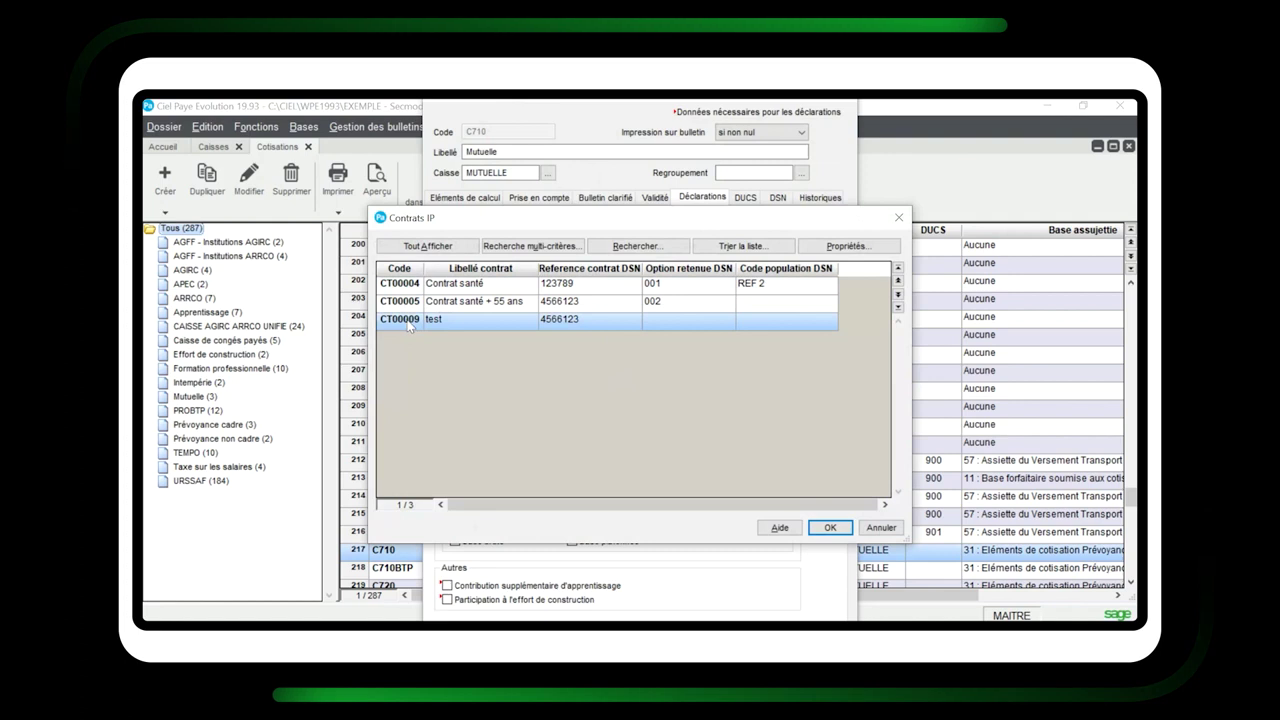
left_click(830, 527)
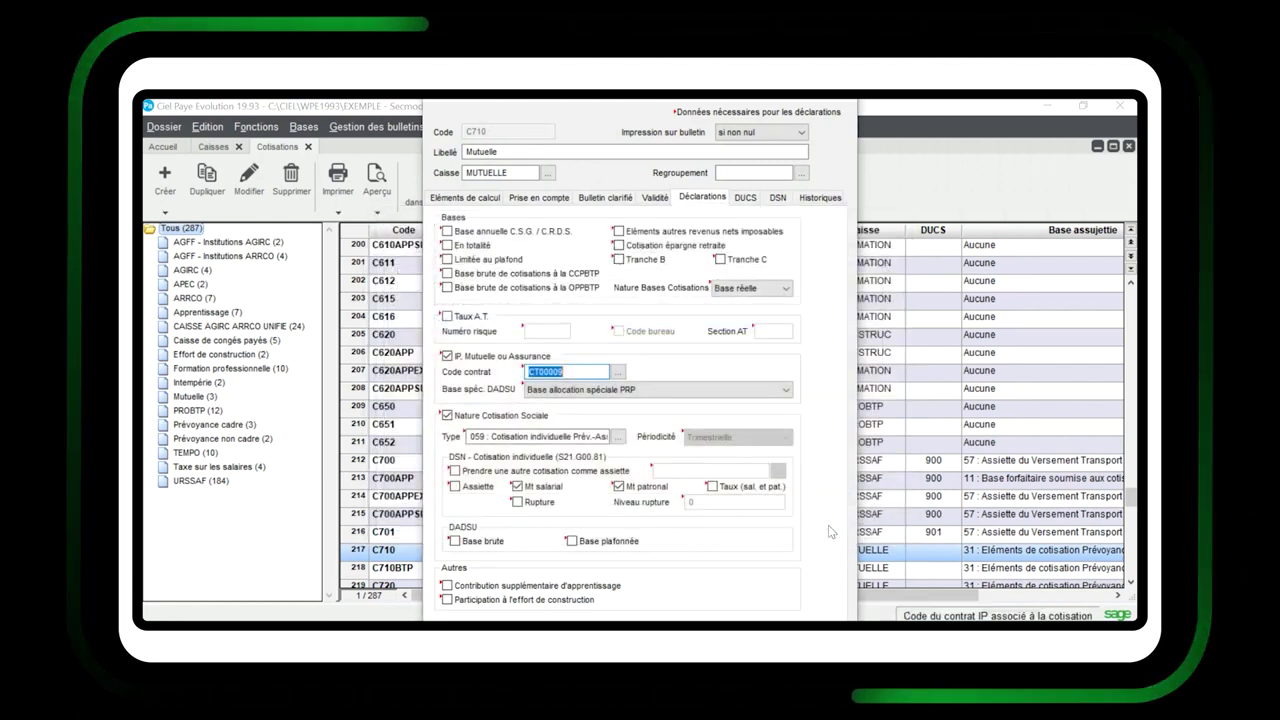
left_click(599, 155)
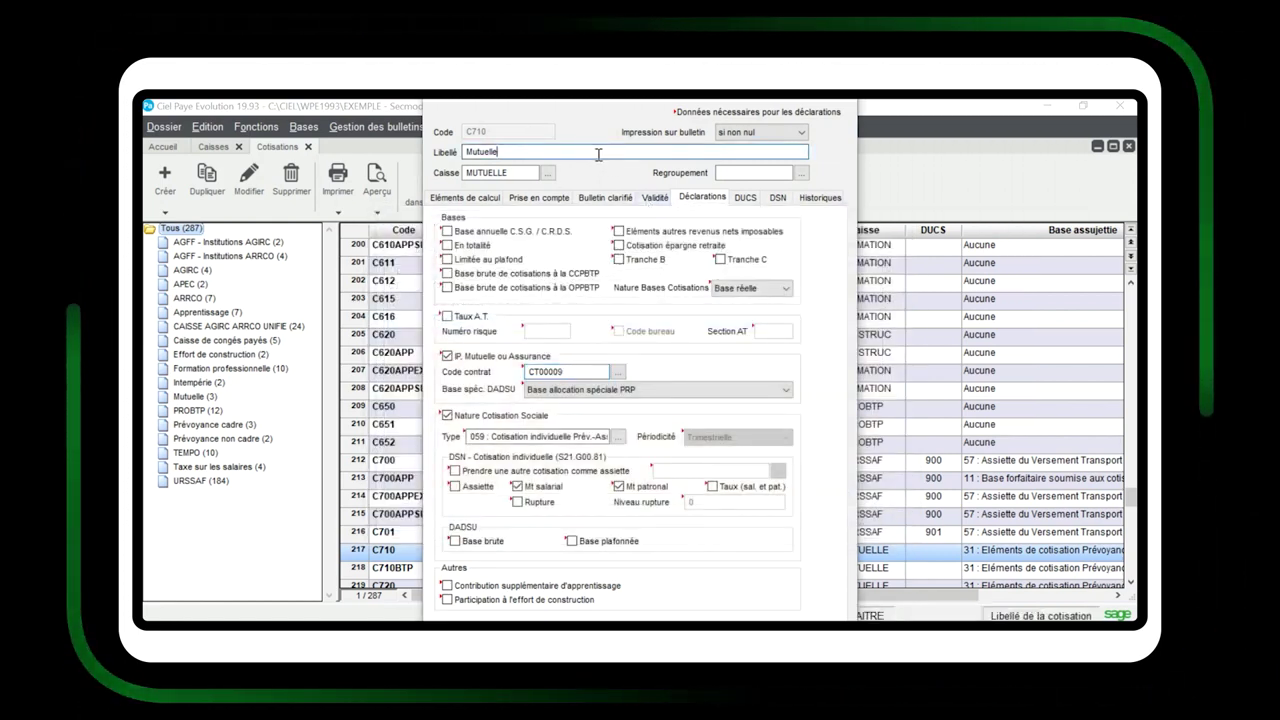
key("Return")
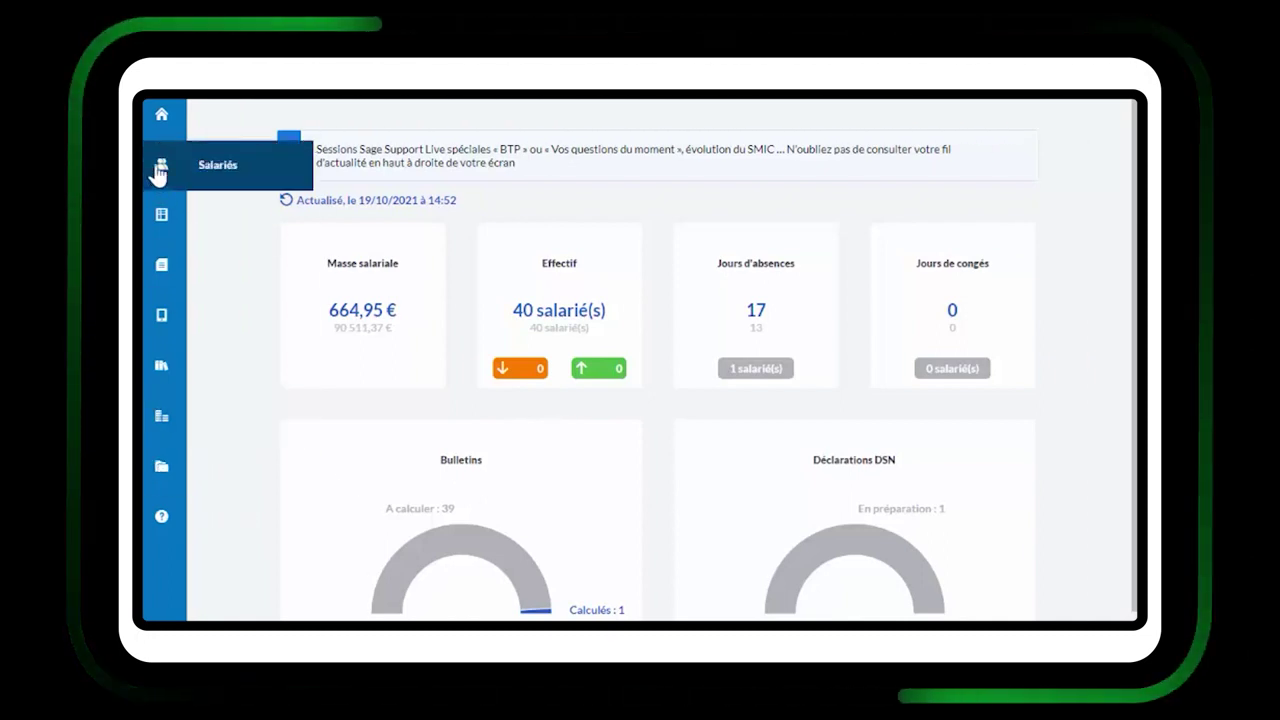
Step: Switch to the web payroll application and check the complementary health cover option in the employee record's parameters
left_click(158, 170)
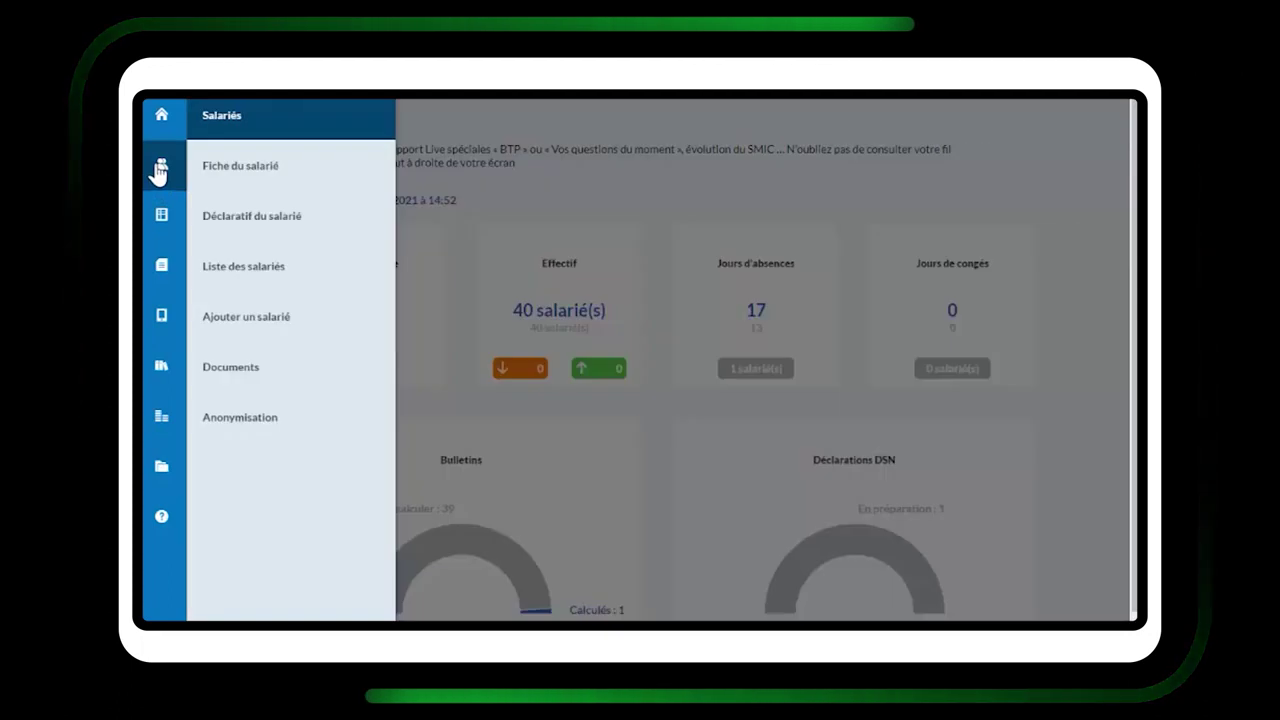
left_click(224, 172)
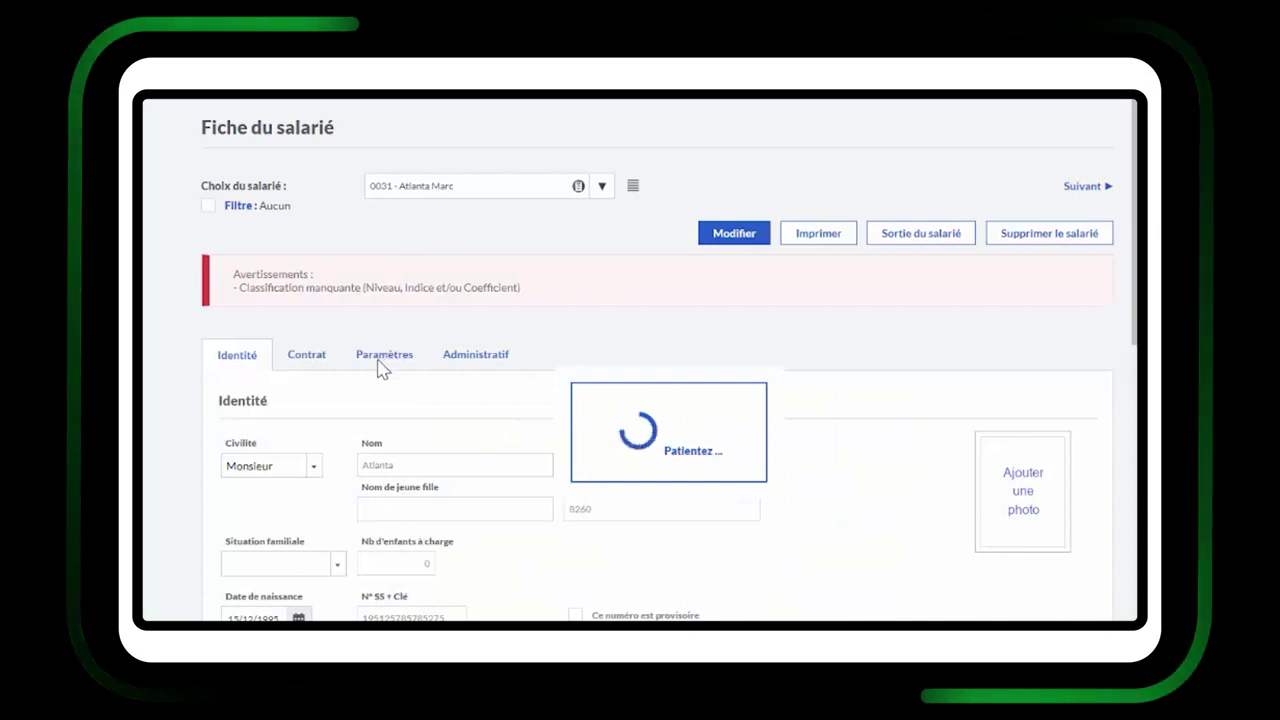
left_click(403, 363)
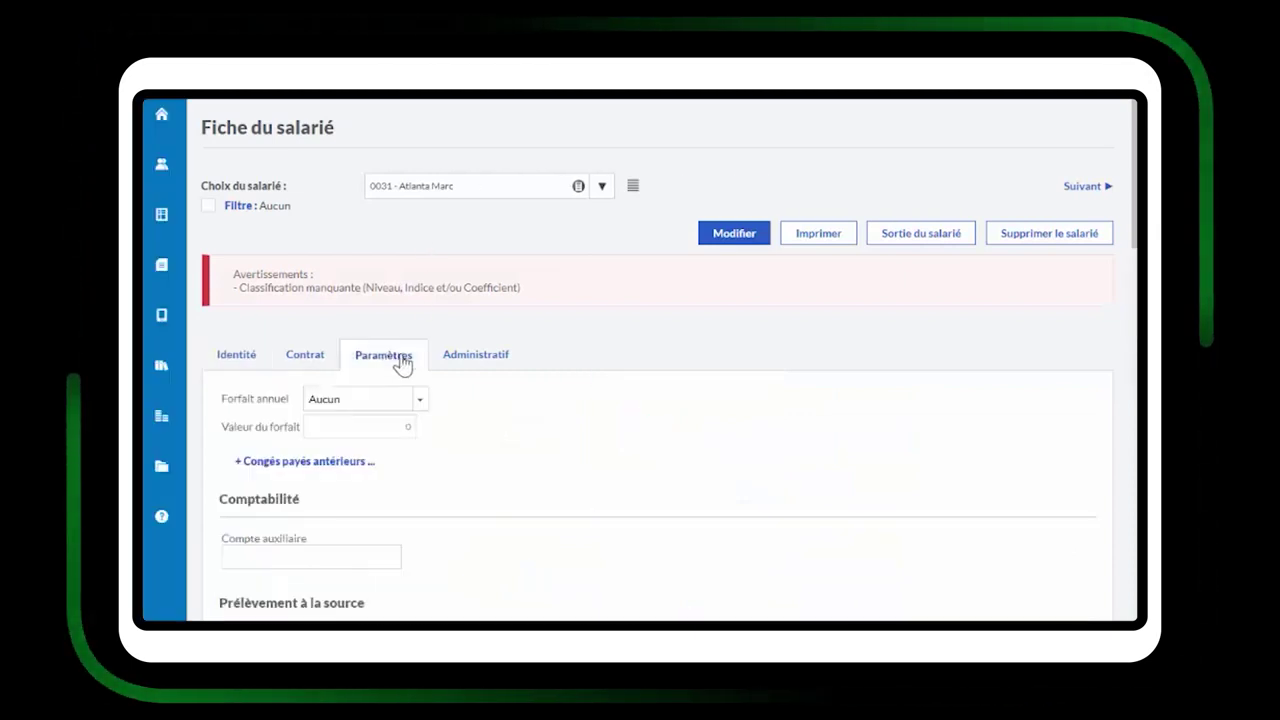
scroll(535, 533, "down", 2)
scroll(535, 533, "down", 8)
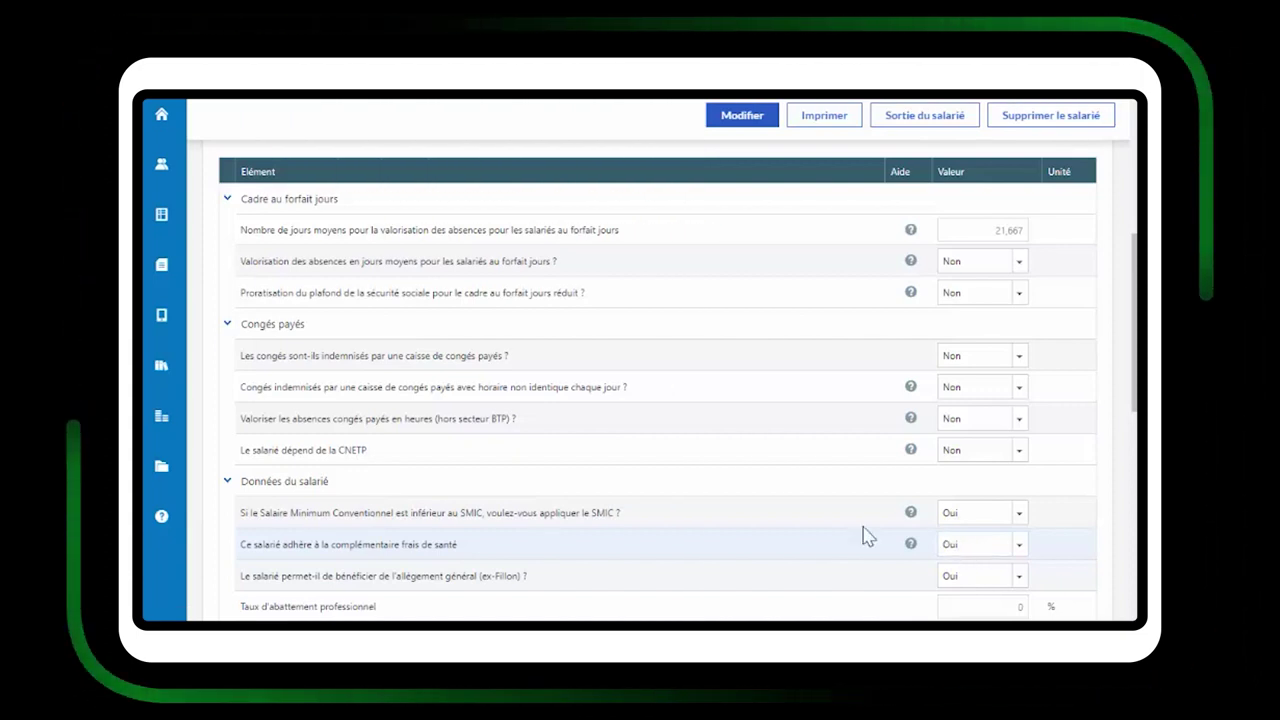
Step: Review the health cost rates for apprentices, managers and non-managers and the contribution organisations listed in the establishment record
left_click(165, 483)
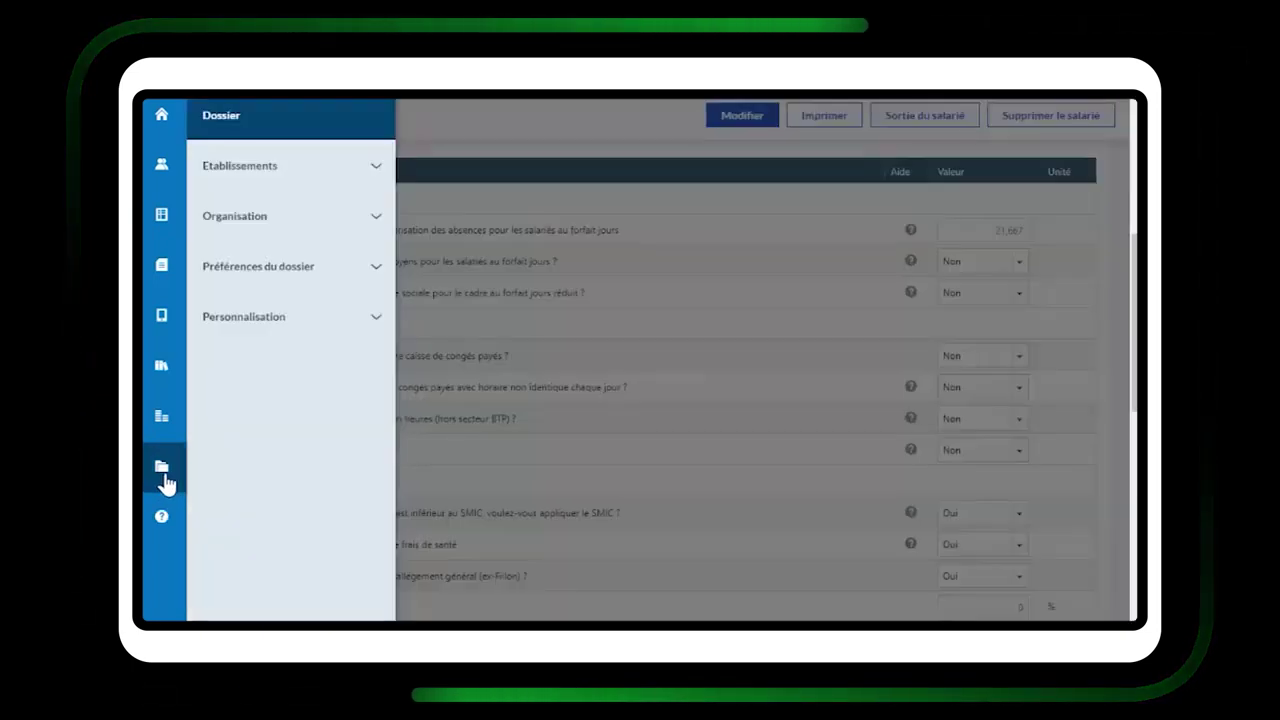
left_click(277, 178)
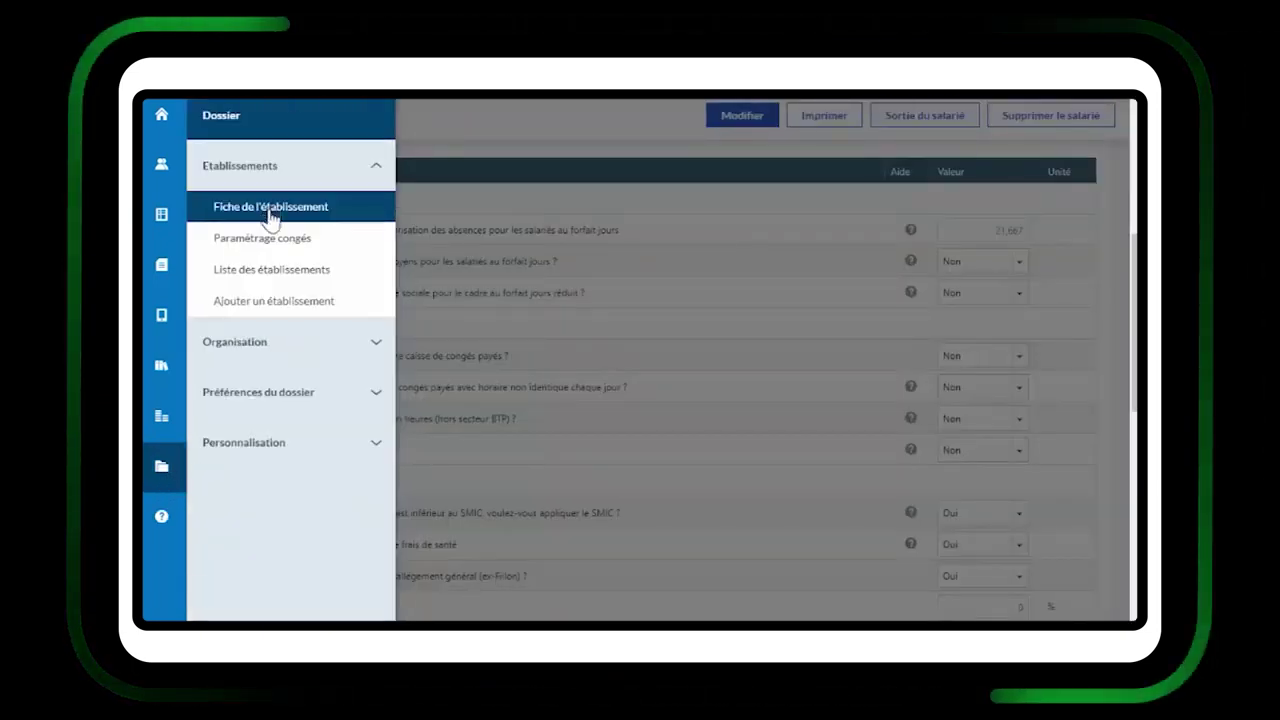
left_click(270, 208)
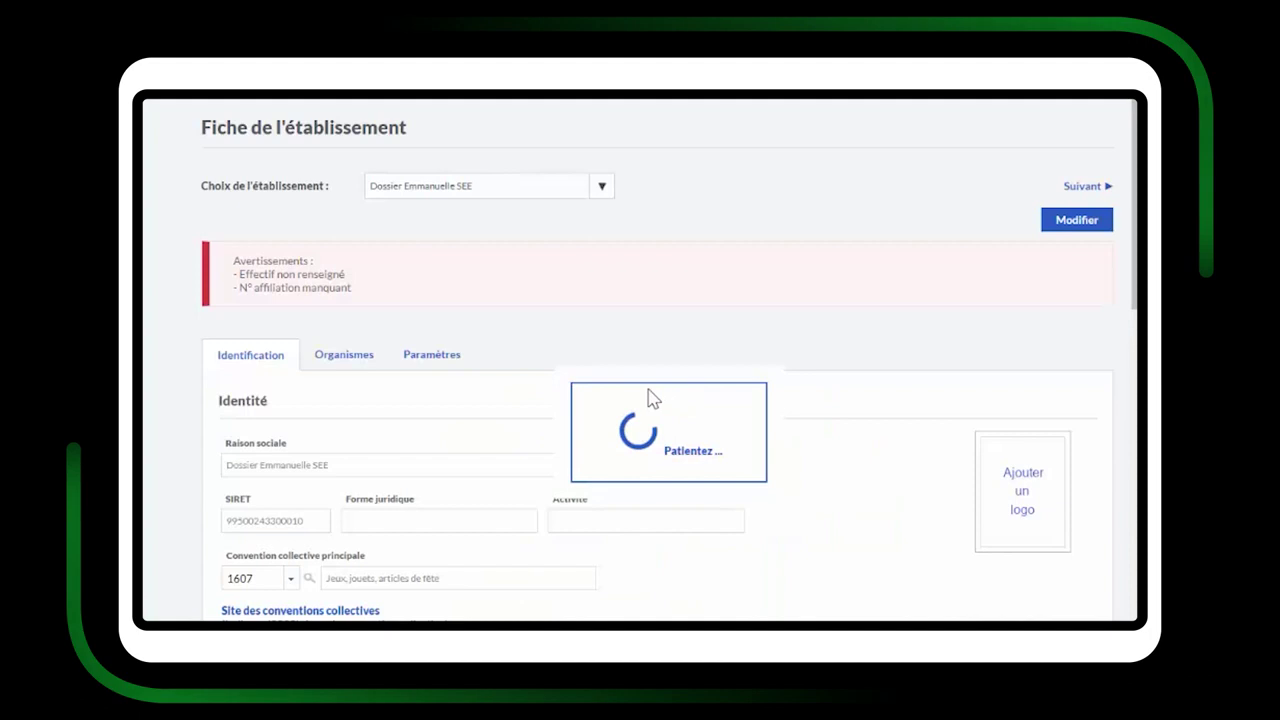
left_click(347, 358)
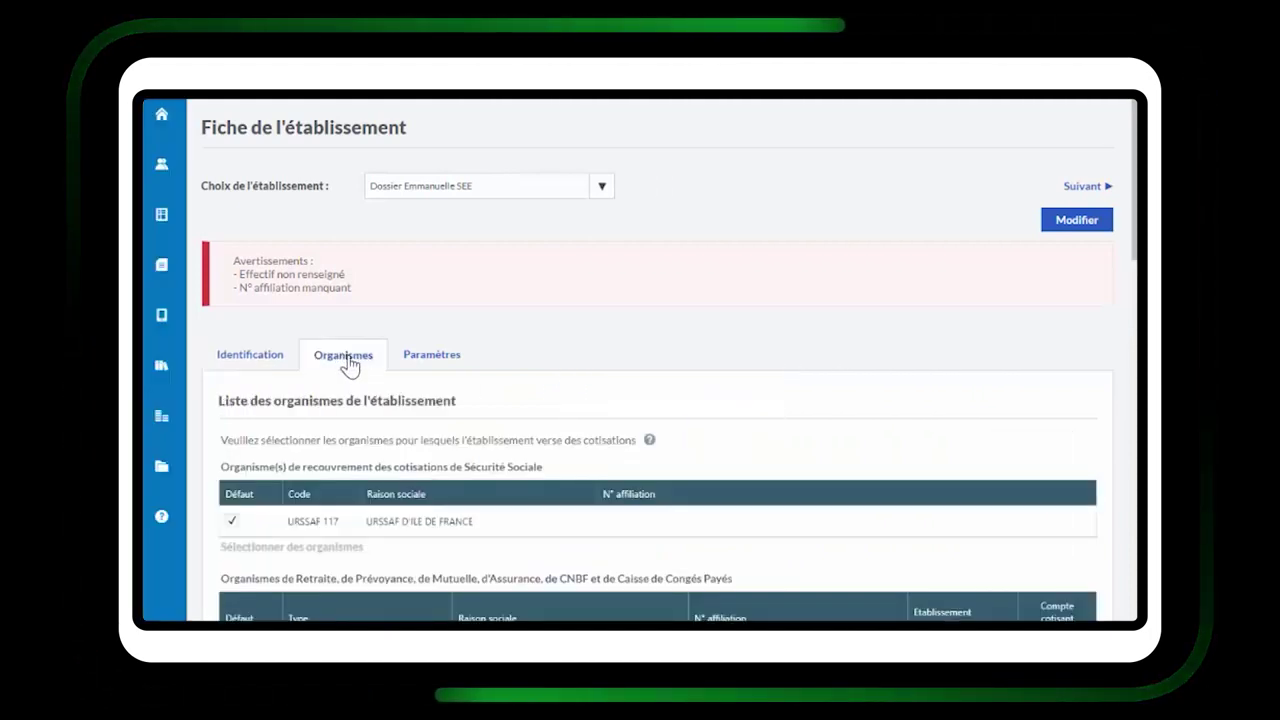
scroll(557, 500, "down", 2)
scroll(557, 500, "down", 5)
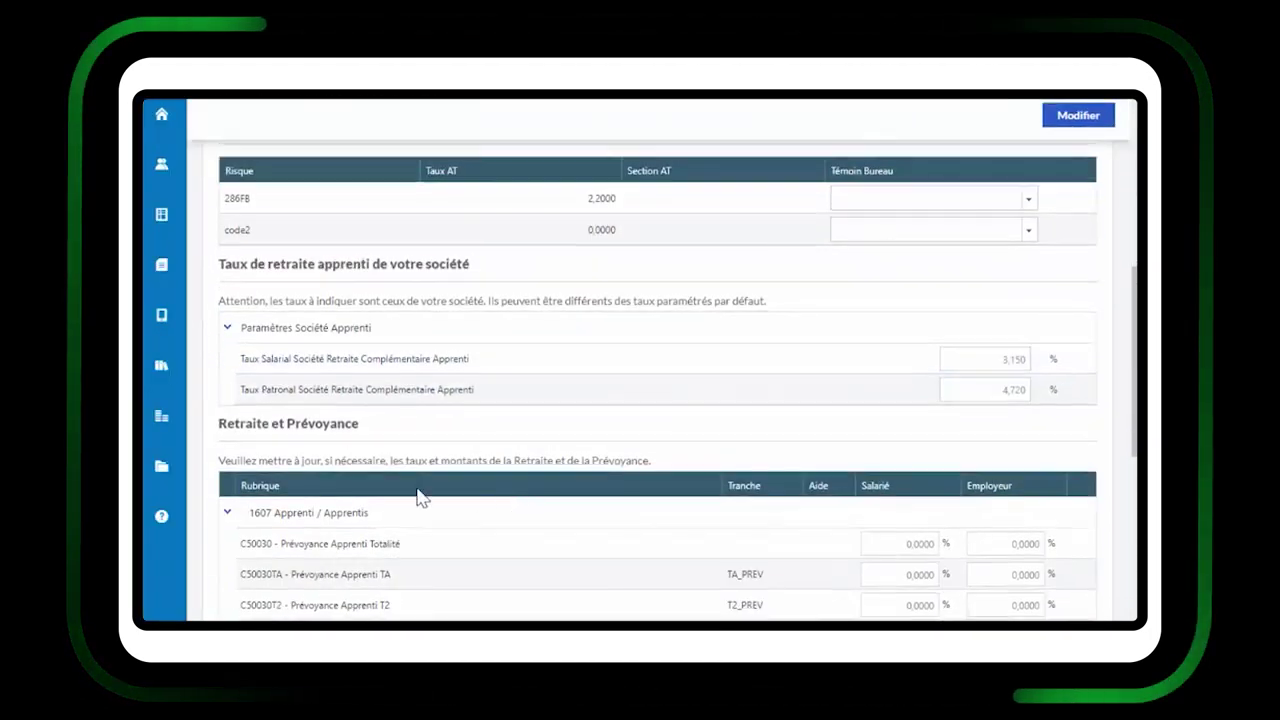
scroll(355, 525, "down", 10)
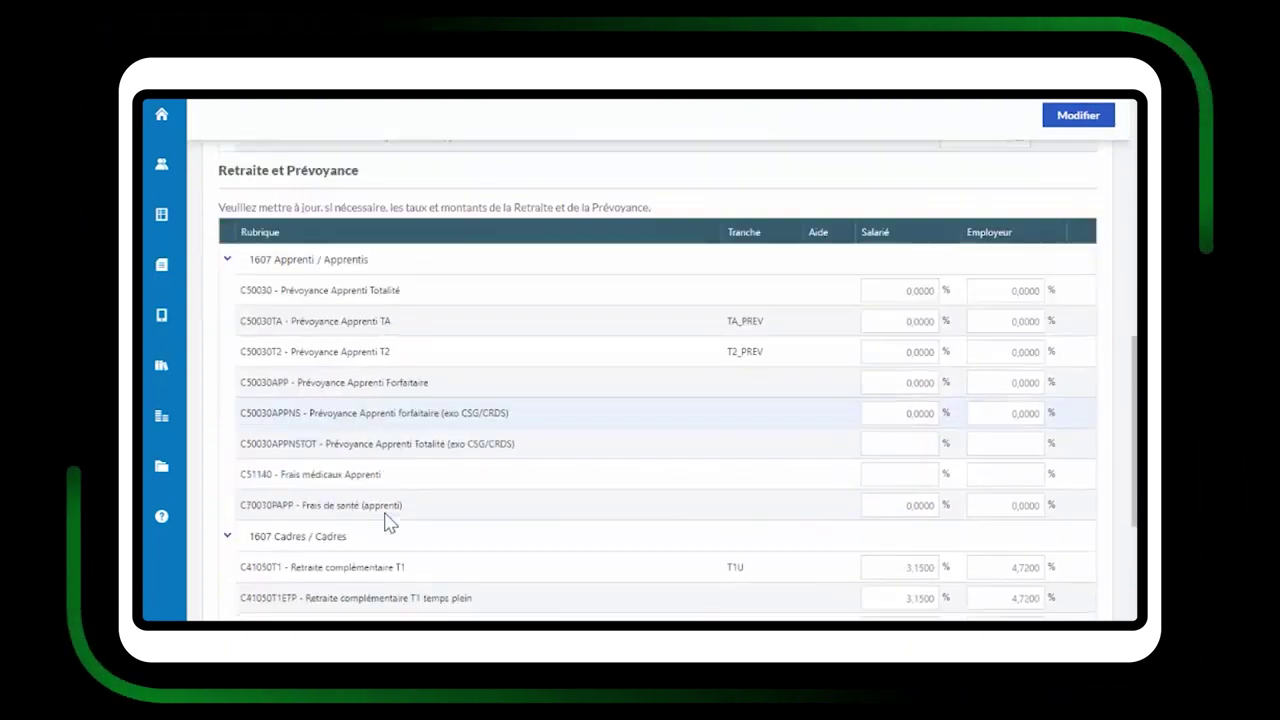
scroll(365, 535, "down", 2)
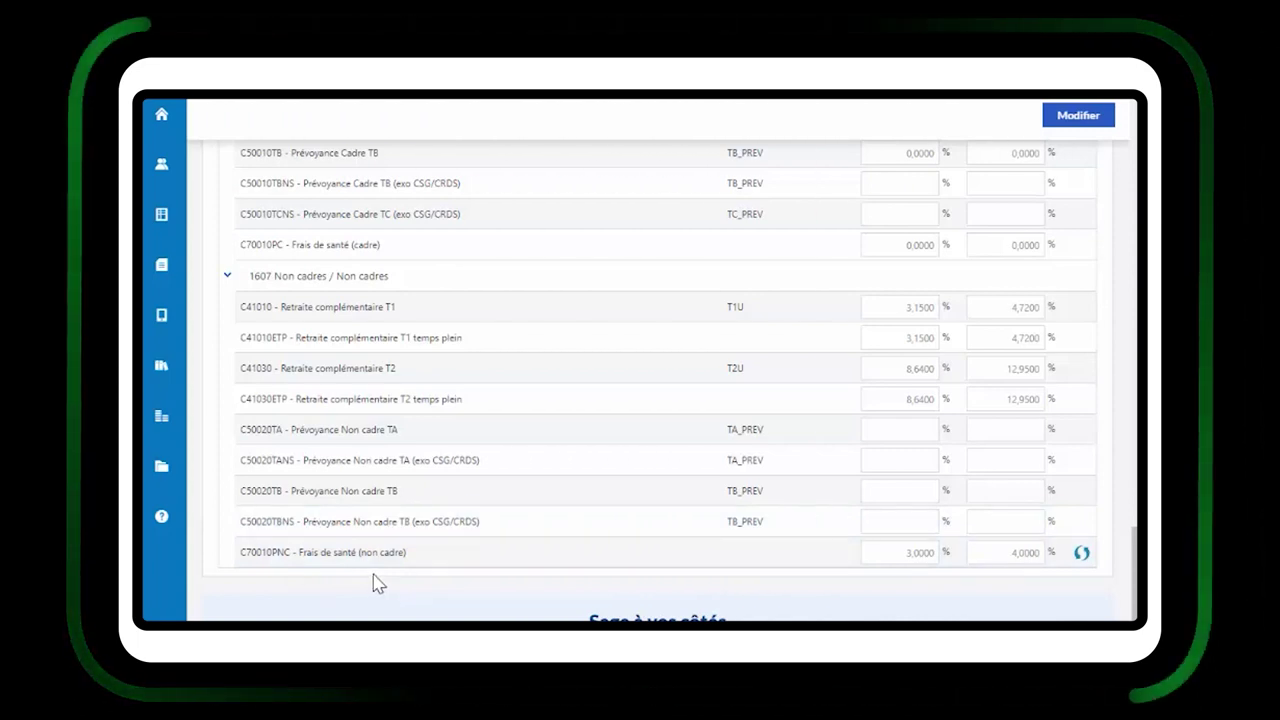
scroll(377, 583, "up", 15)
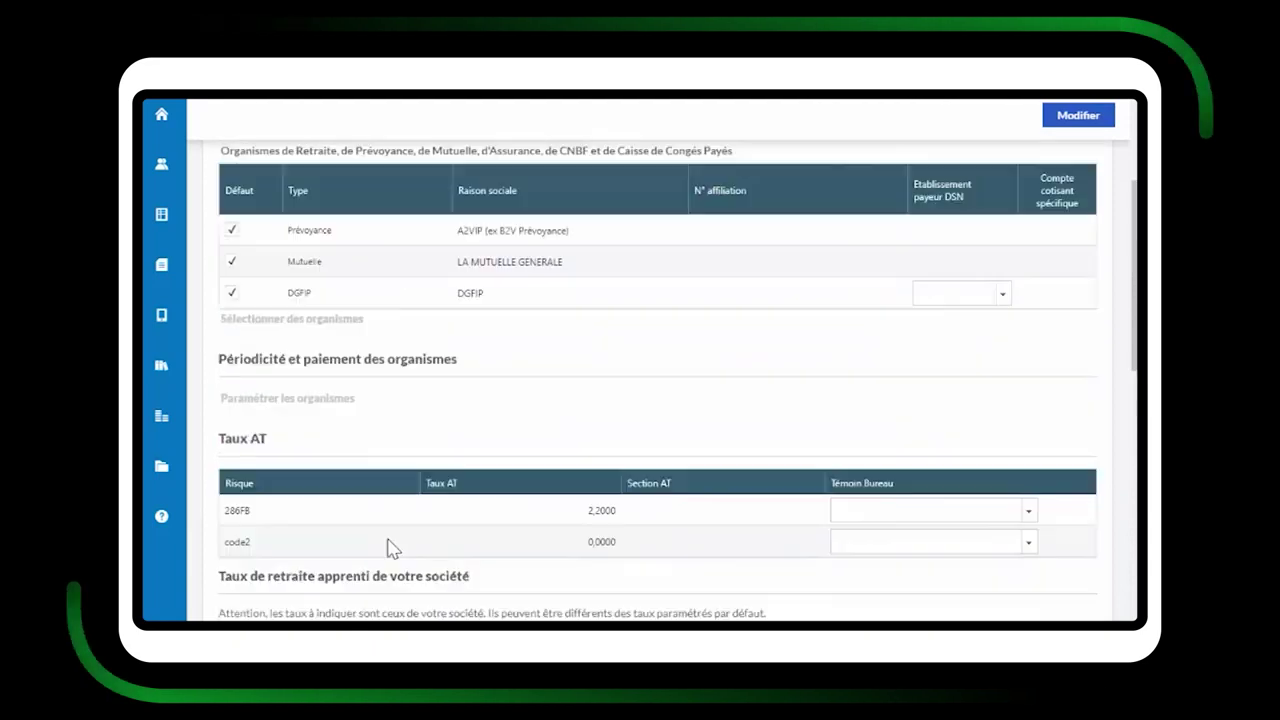
scroll(390, 540, "up", 5)
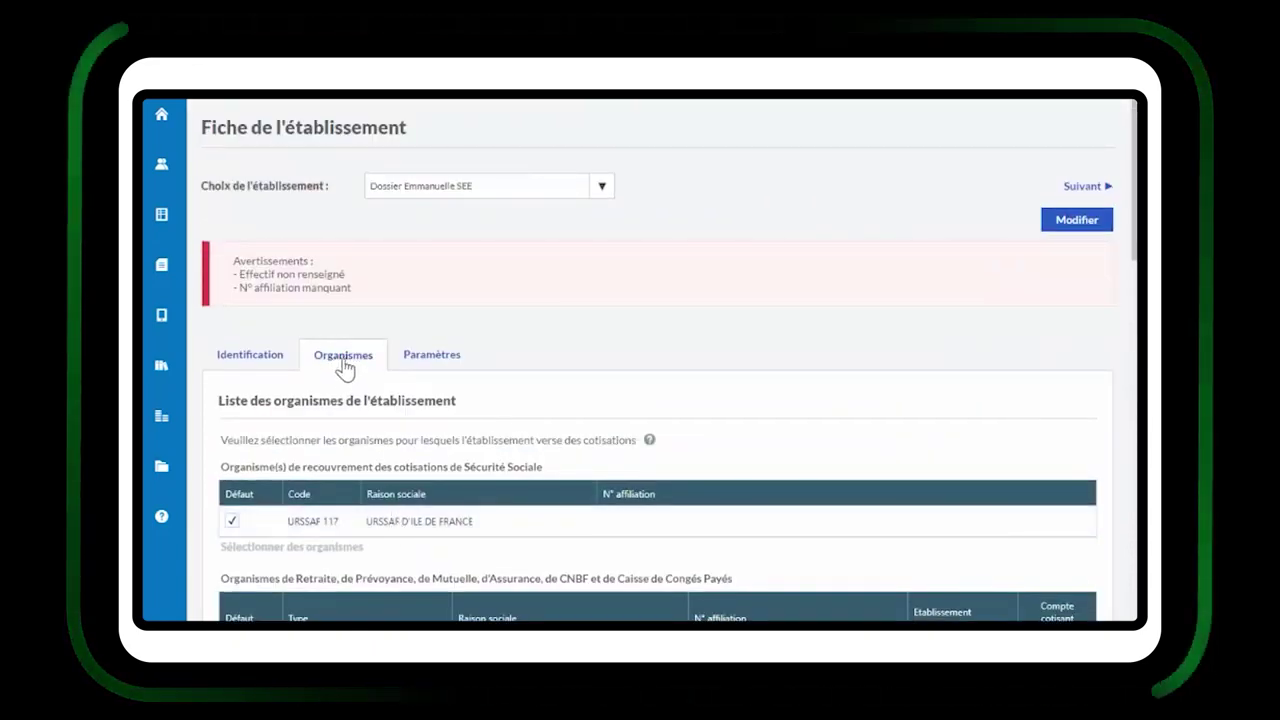
scroll(365, 410, "down", 1)
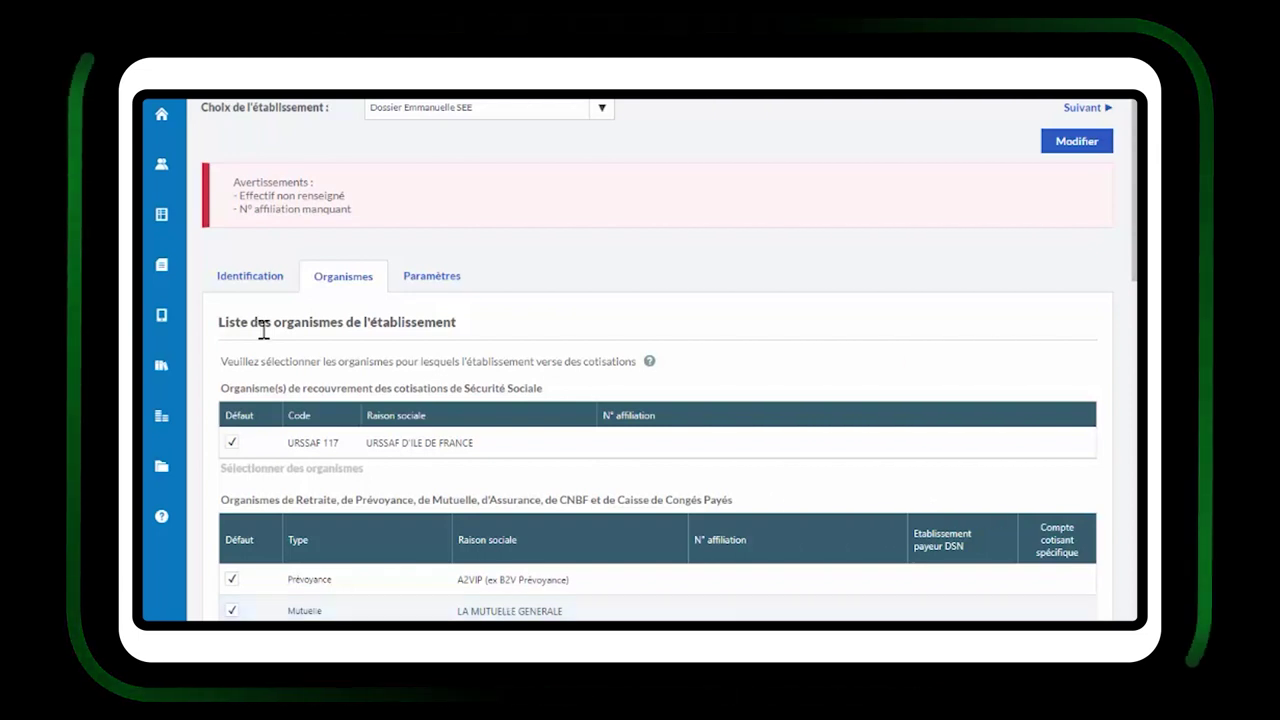
Step: Open the social contracts in the DSN settings and create a new contract
left_click(160, 266)
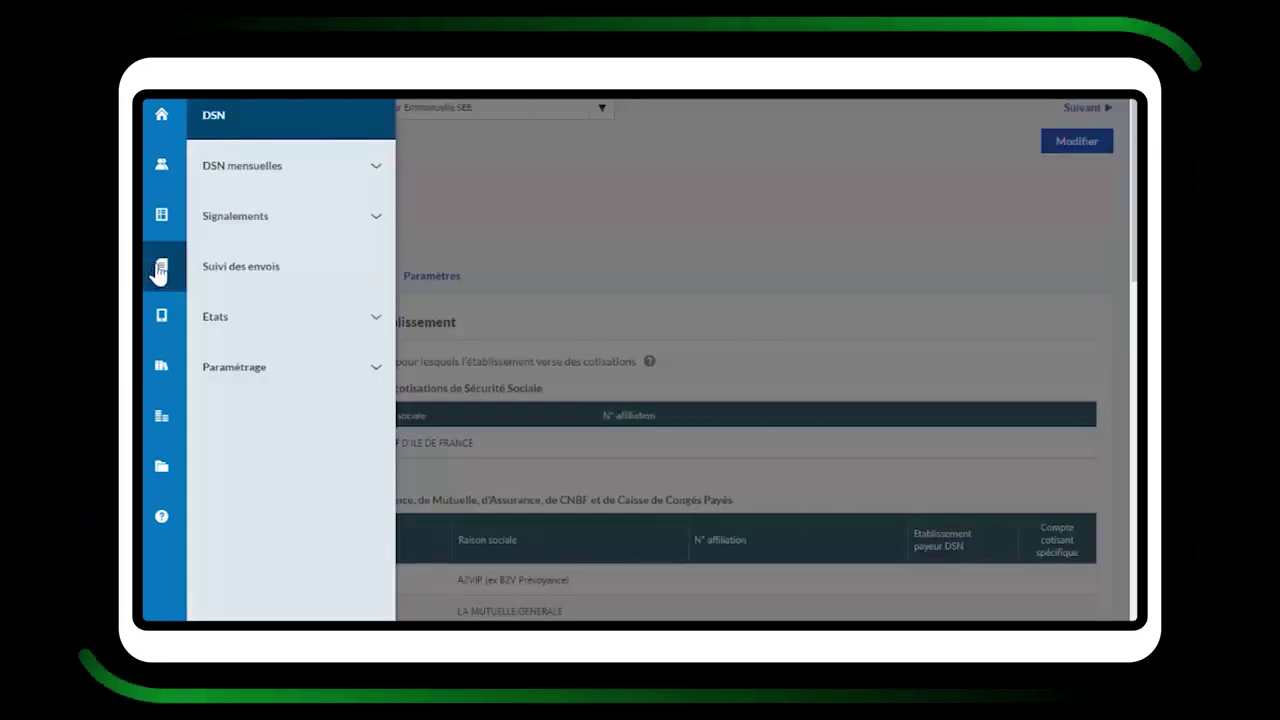
left_click(243, 368)
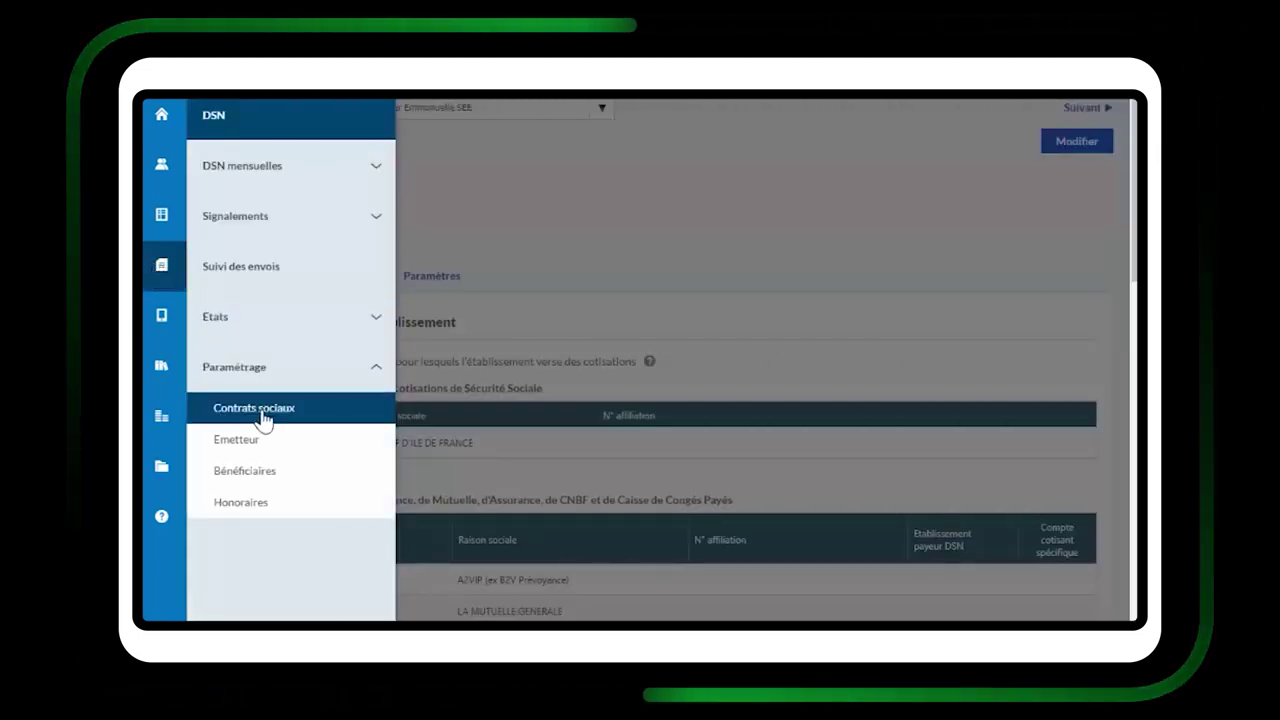
left_click(264, 414)
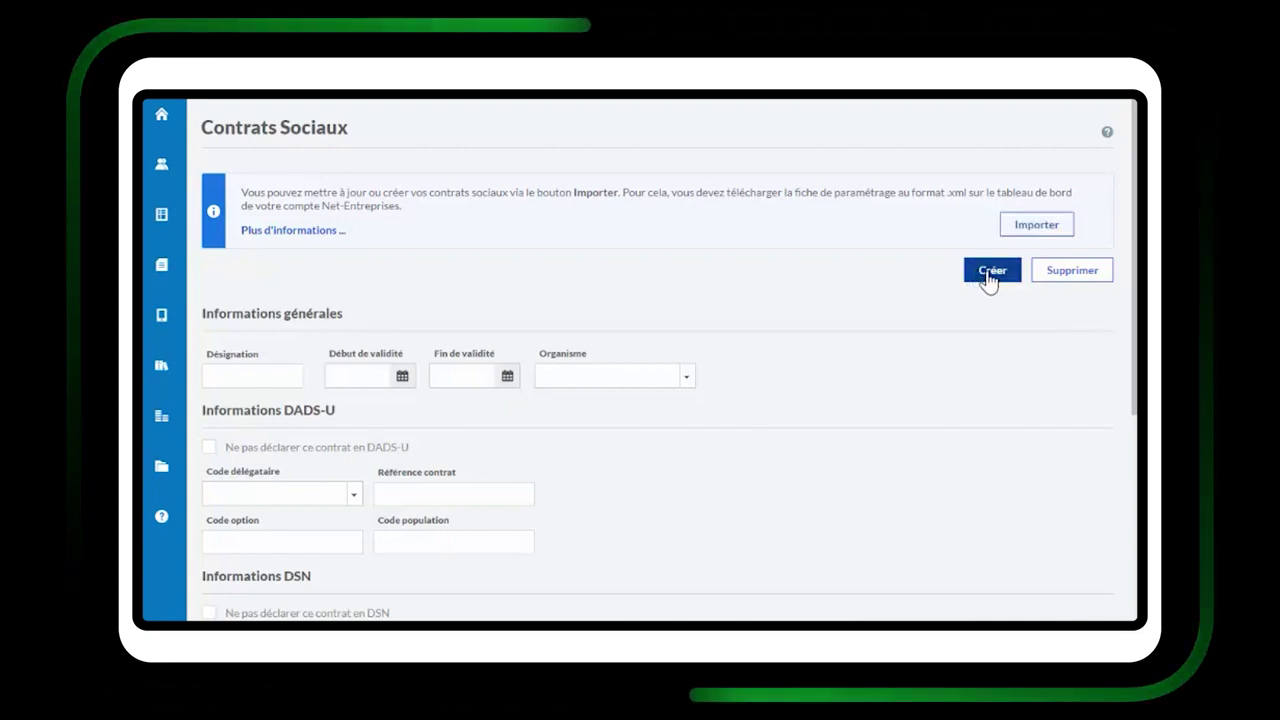
left_click(990, 272)
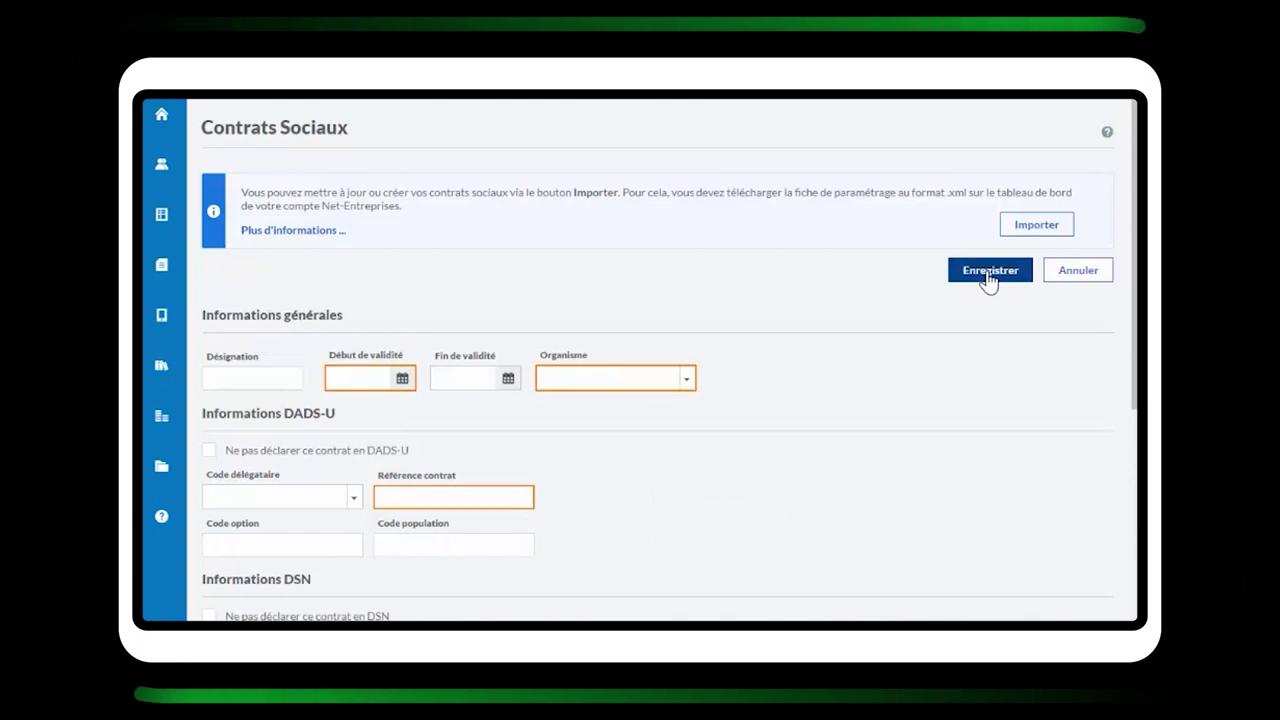
Step: Name the contract MUTUELLE NC, set its validity start to 01/09/2021 and choose LA MUTUELLE GENERALE as its organisation
left_click(269, 382)
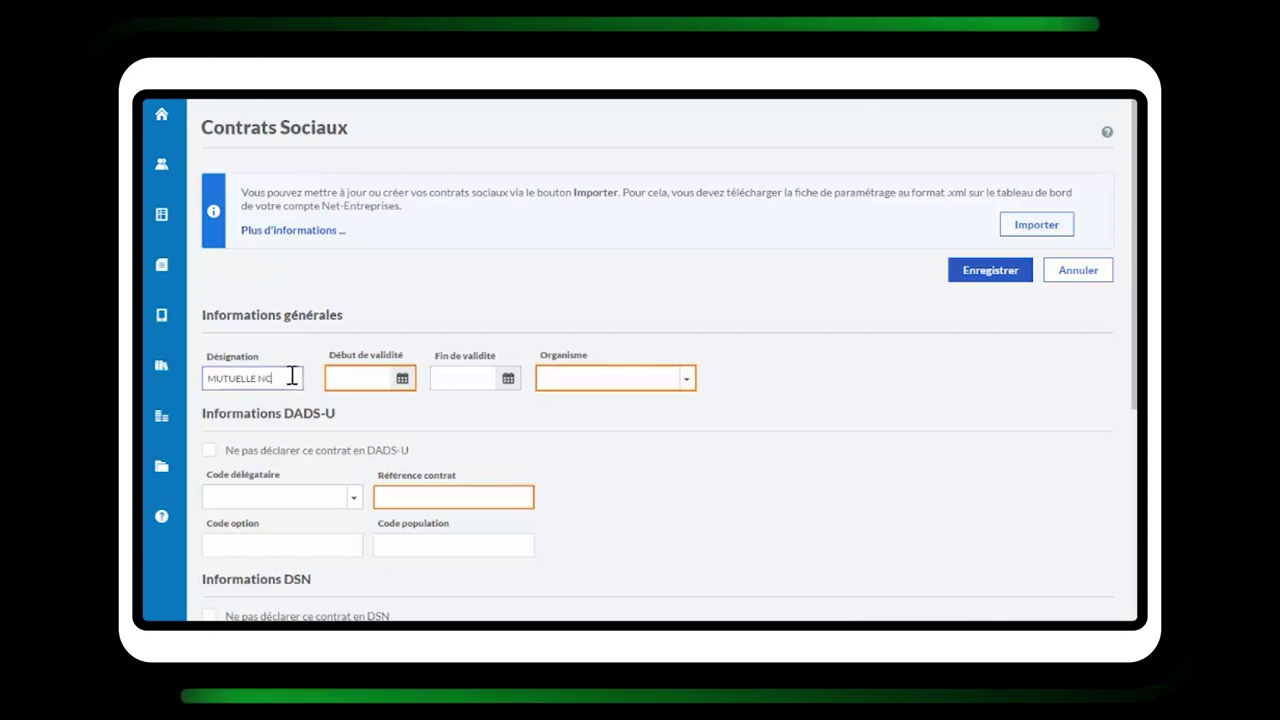
left_click(400, 382)
left_click(175, 402)
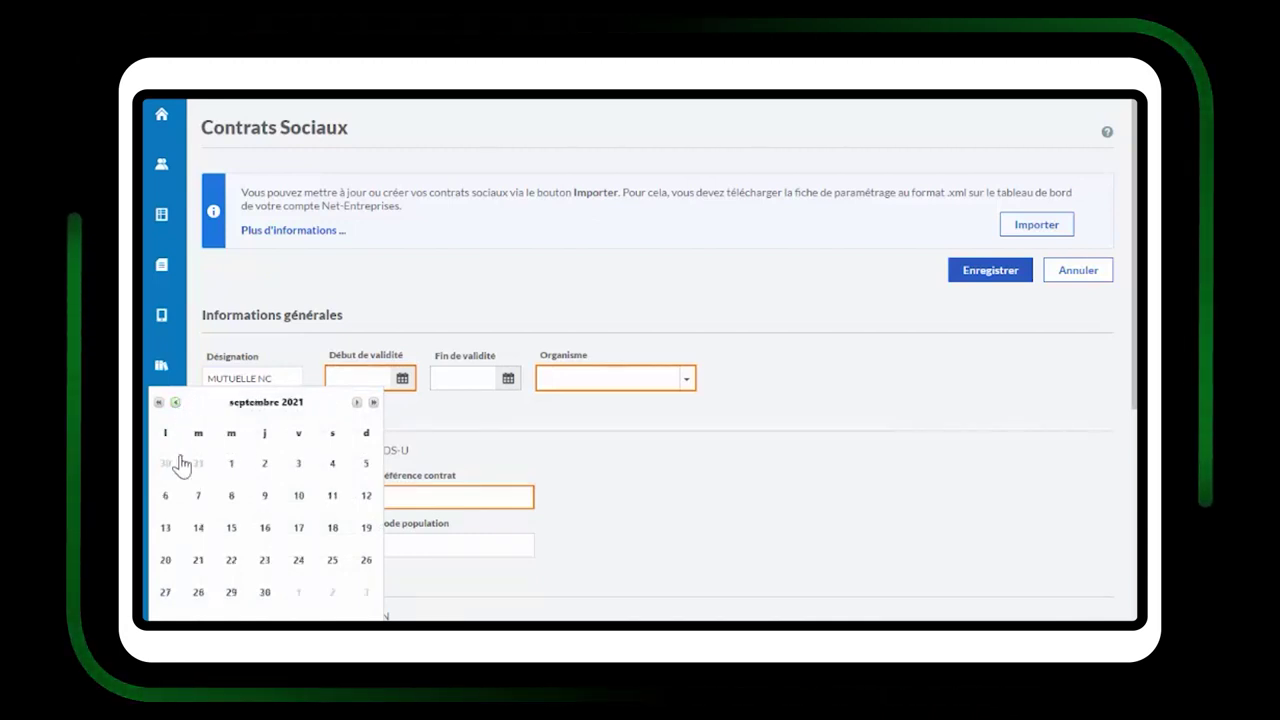
left_click(227, 465)
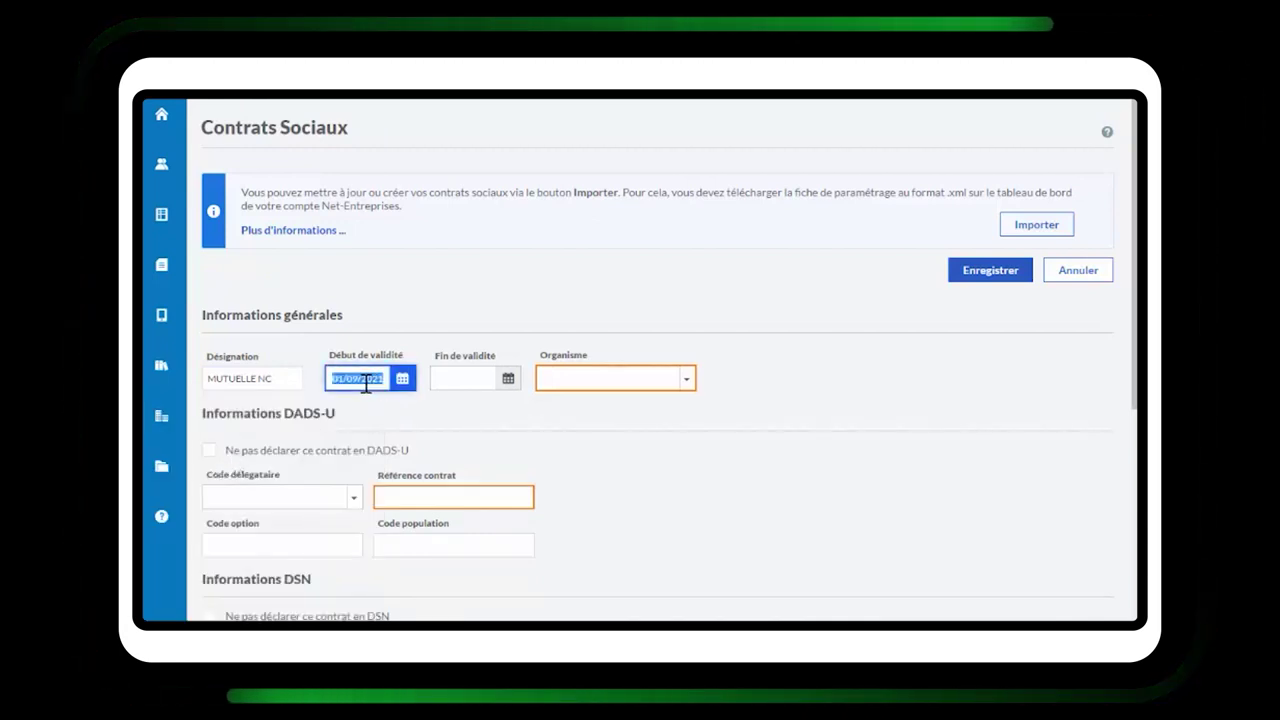
left_click(445, 379)
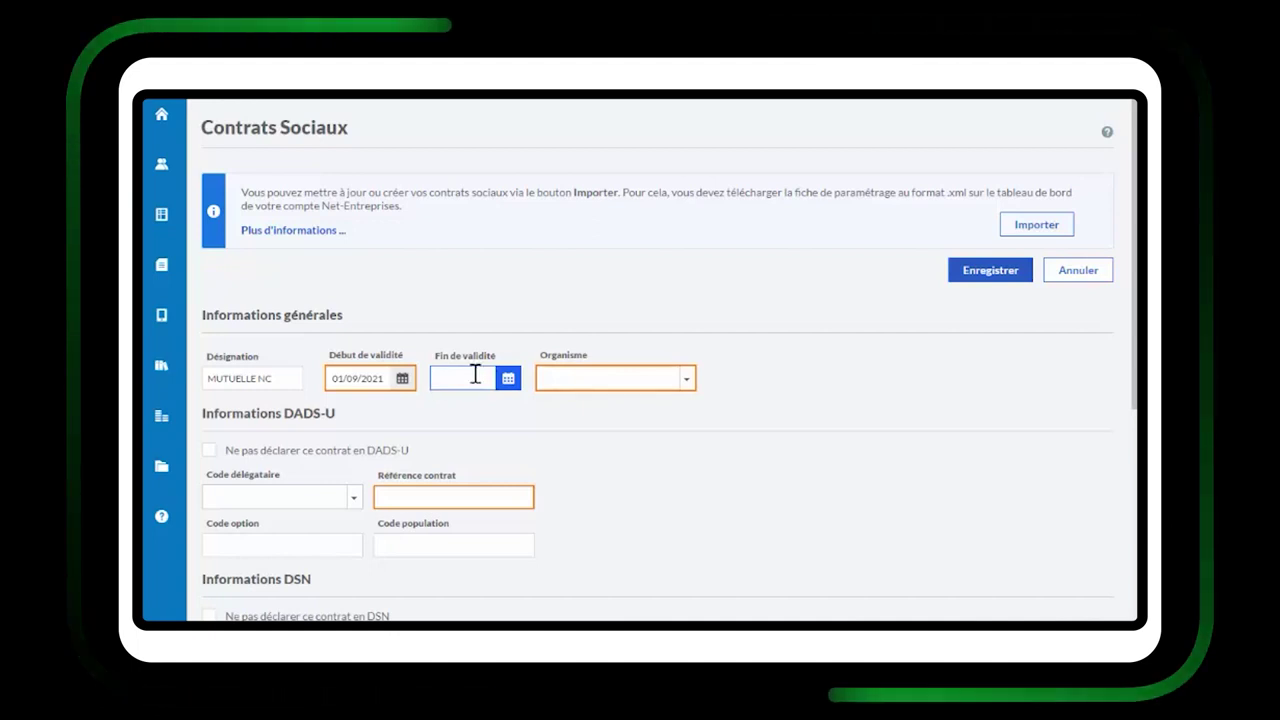
left_click(688, 380)
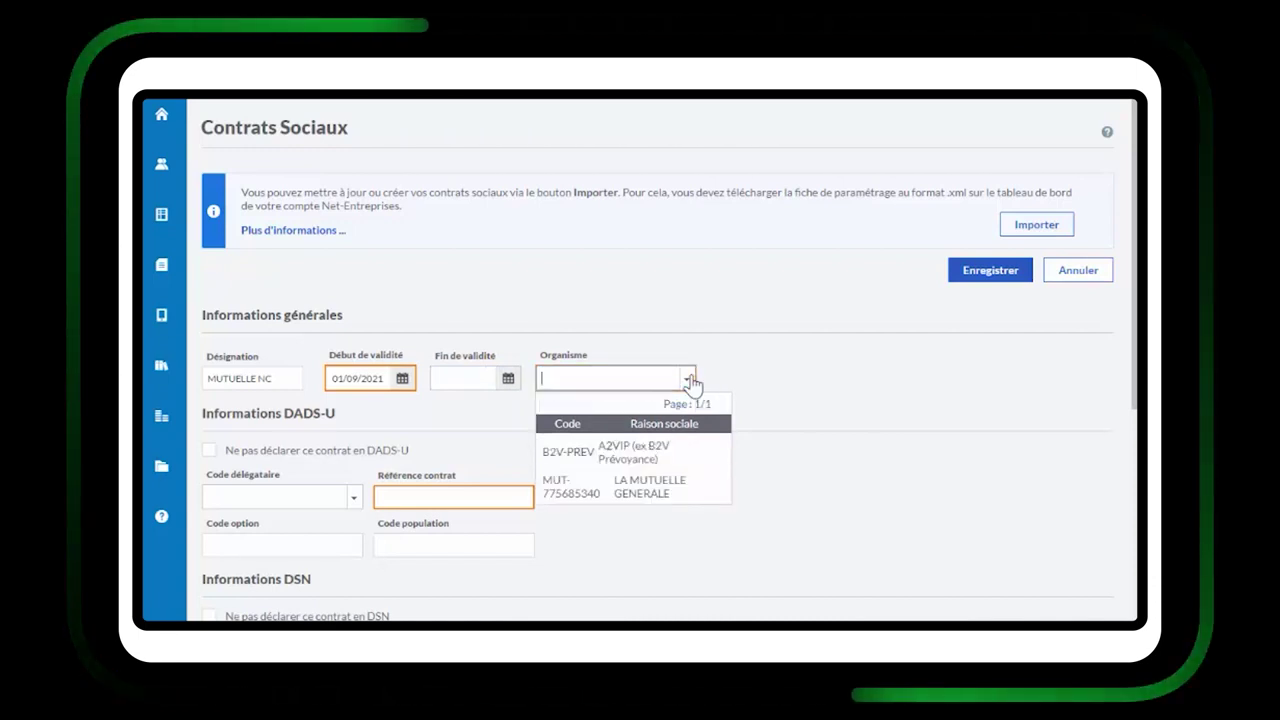
left_click(650, 502)
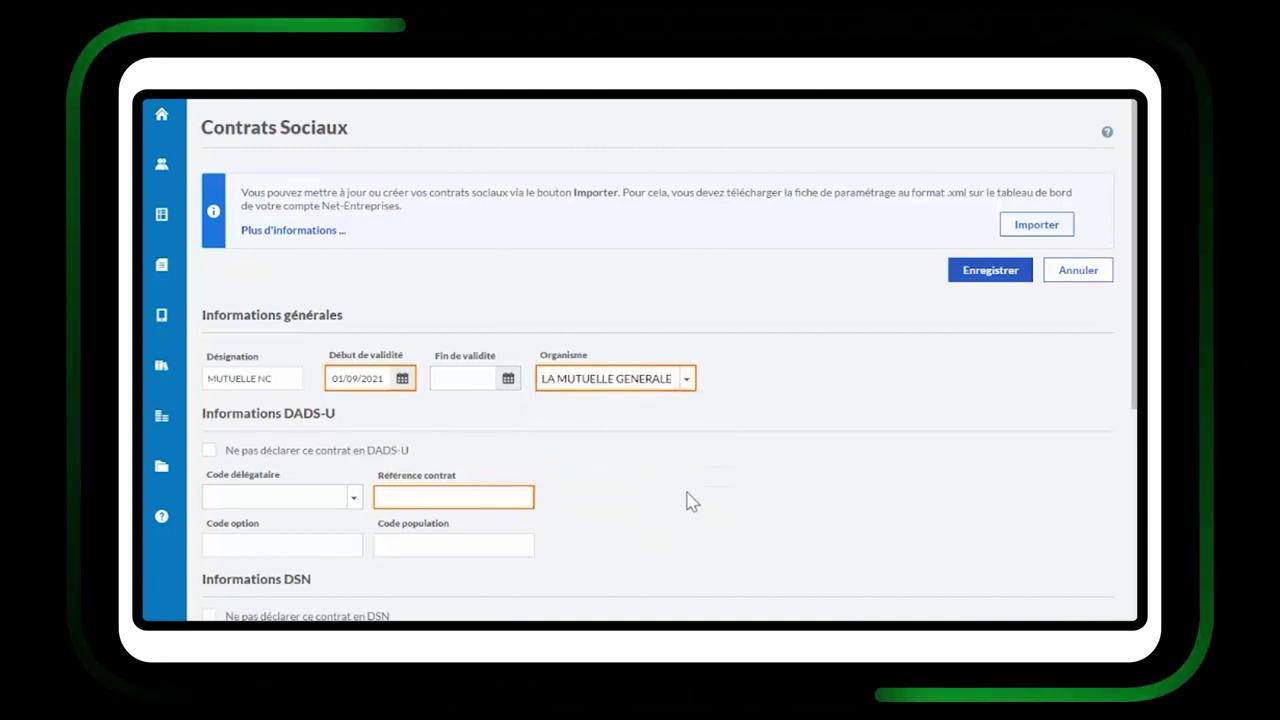
Step: Enter contract reference 123456 in both the DADS-U and the DSN information
scroll(687, 502, "down", 1)
left_click(424, 420)
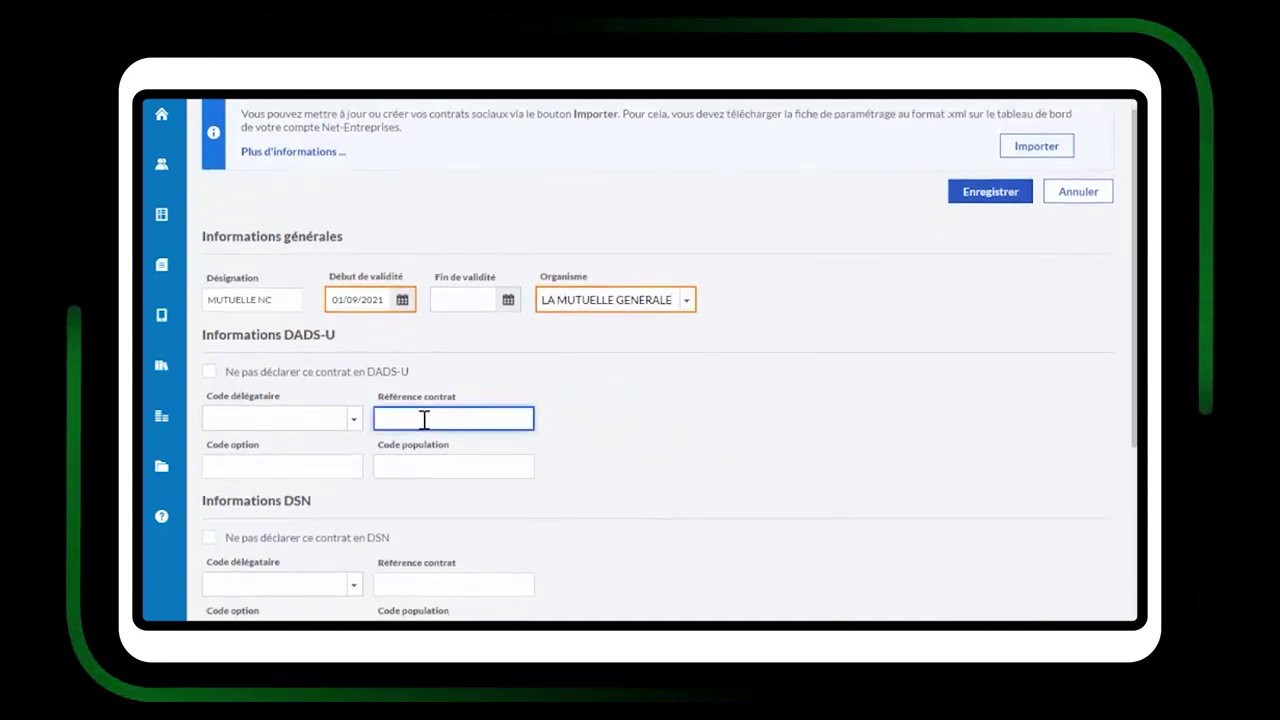
left_click(270, 505)
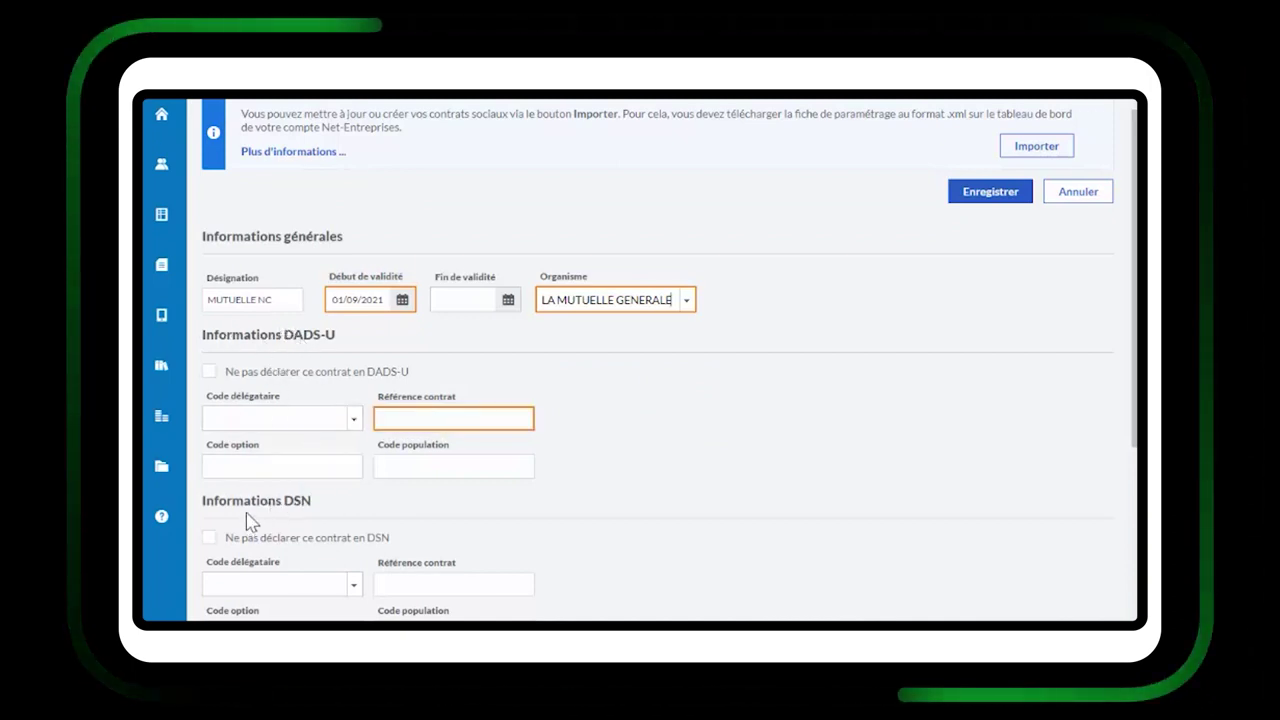
left_click(434, 420)
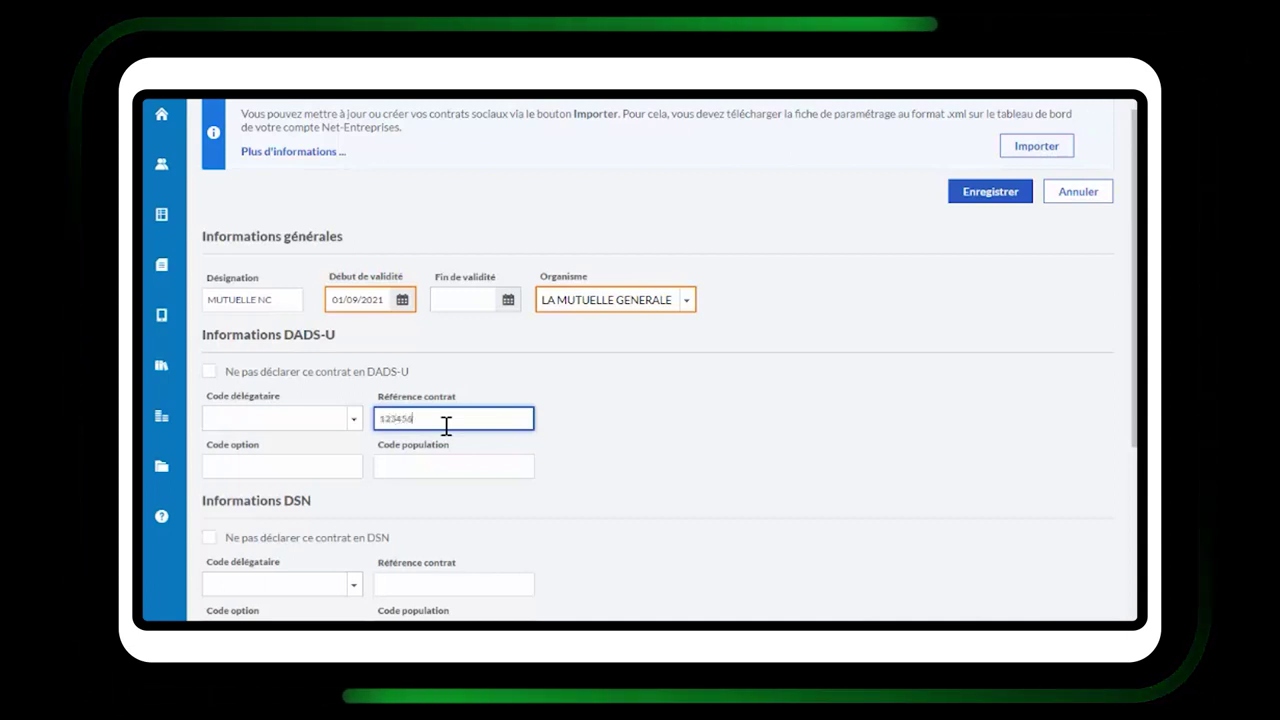
double_click(443, 421)
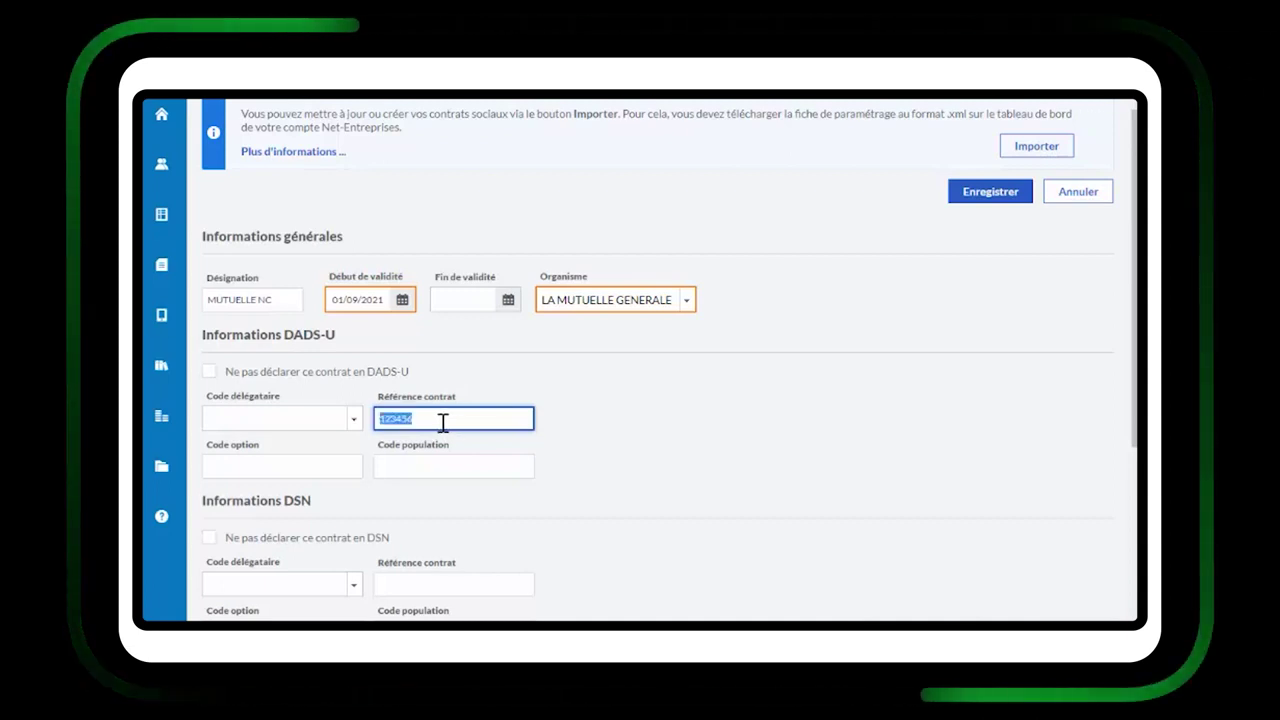
left_click(409, 582)
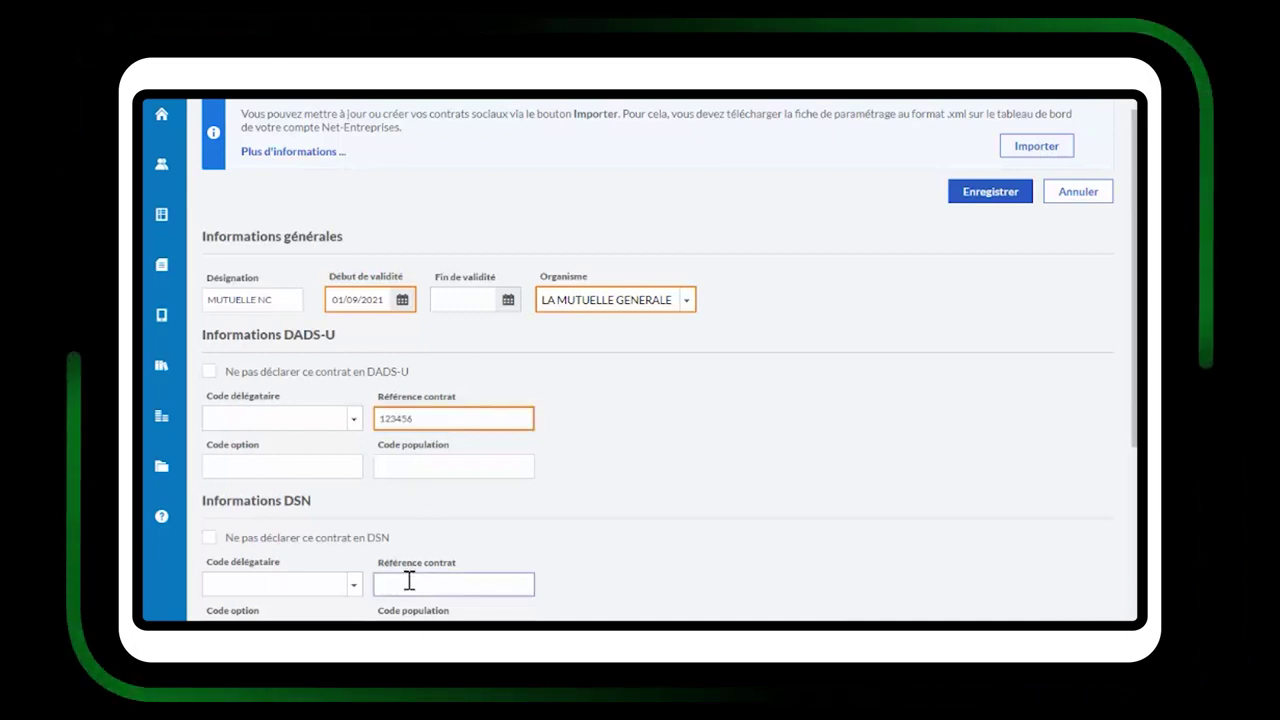
Step: Review the delegate, option and population code fields for DADS-U and DSN, and the help on specific DSN payment parameters
left_click(287, 418)
left_click(283, 586)
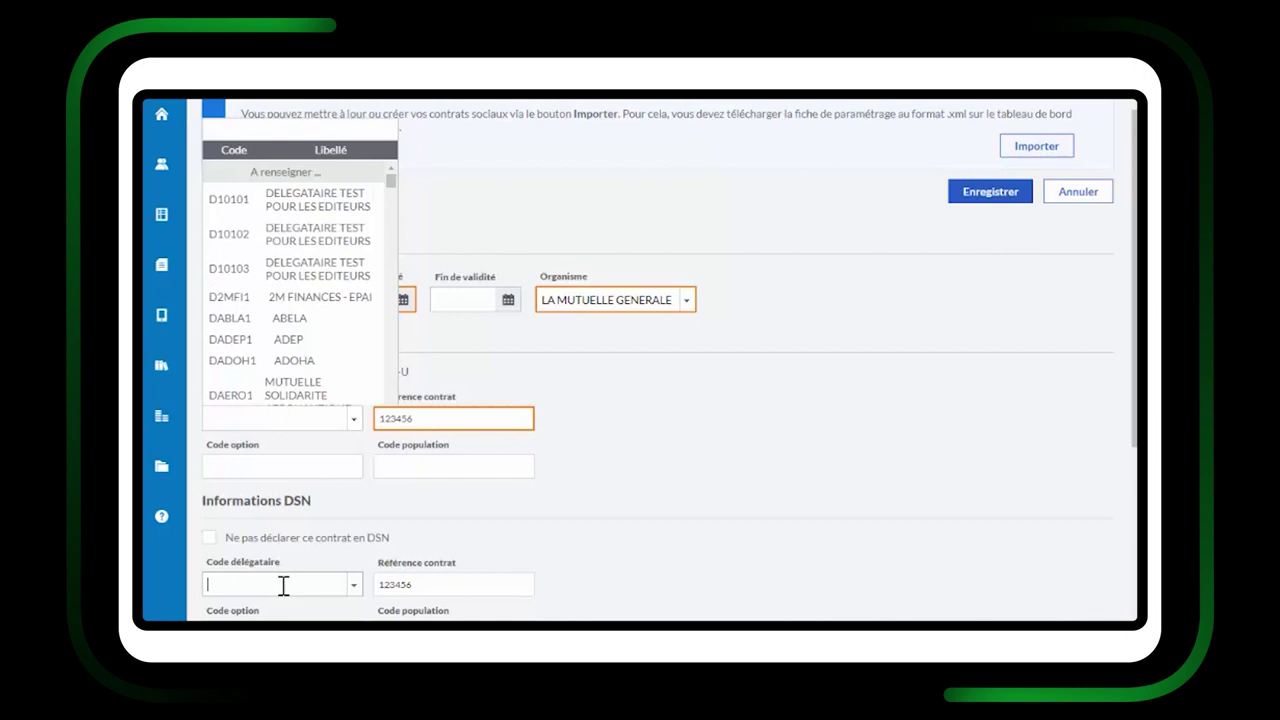
left_click(469, 546)
left_click(283, 466)
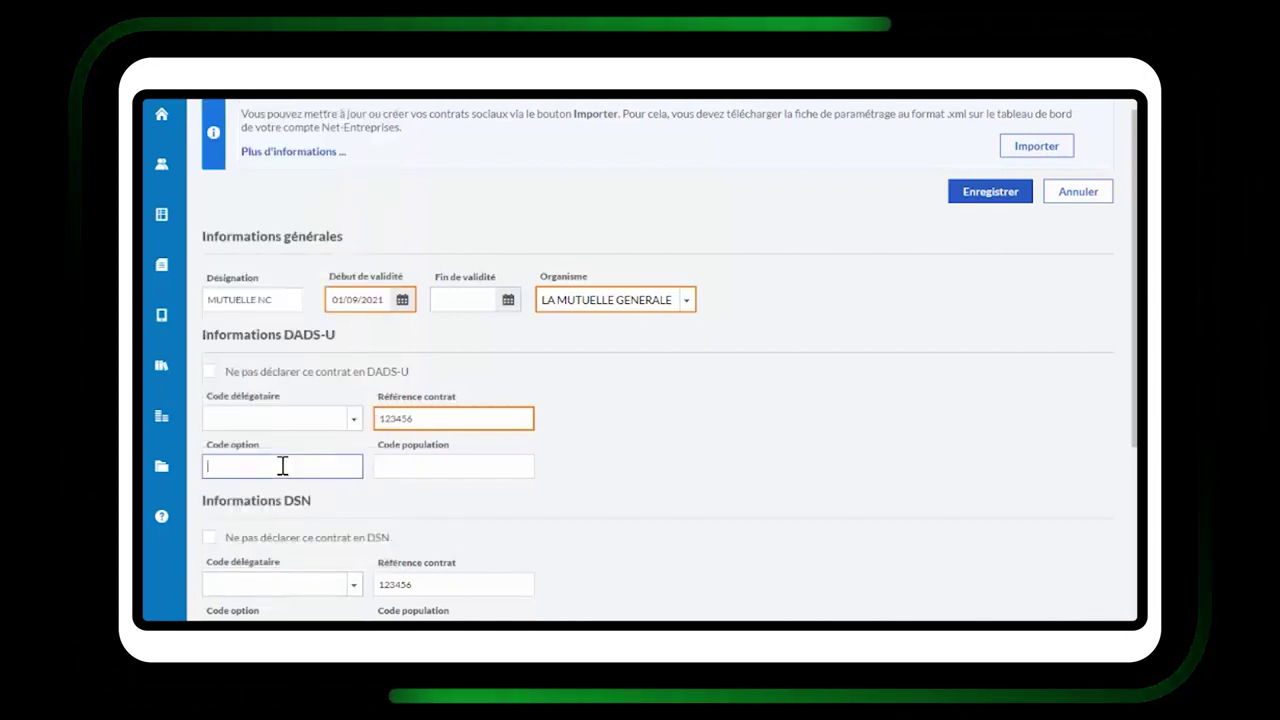
left_click(436, 465)
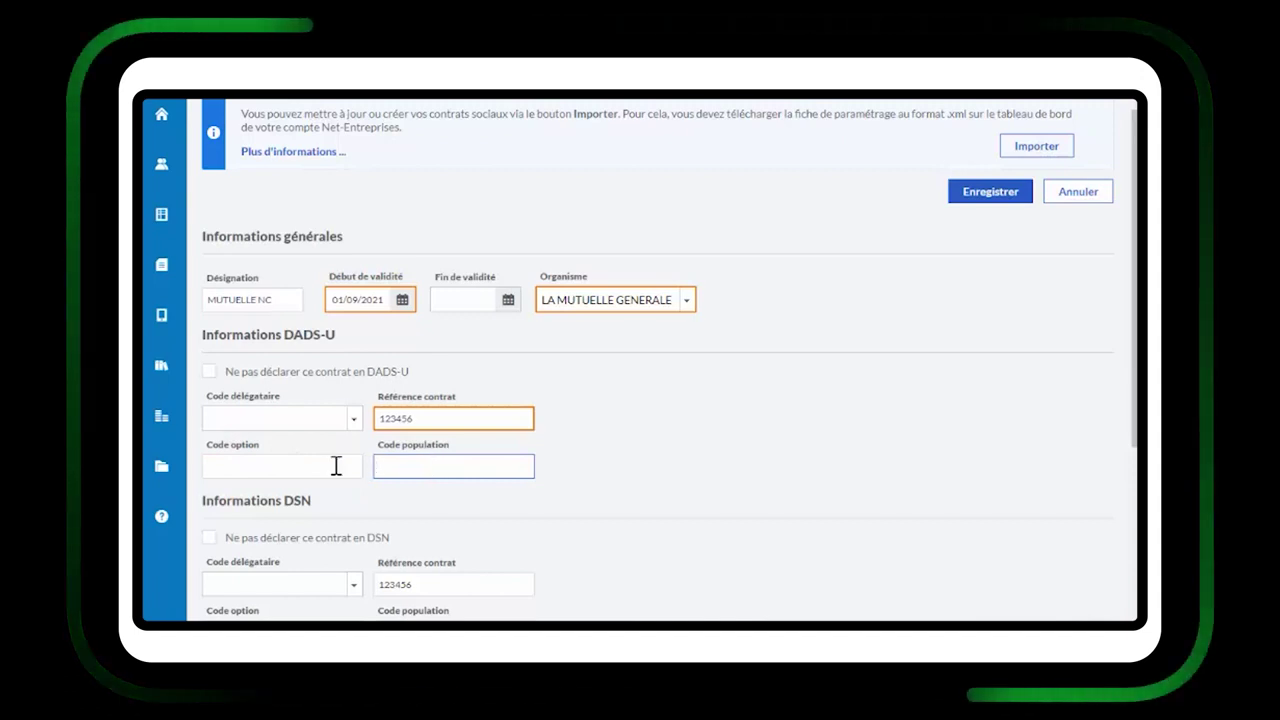
left_click(283, 632)
left_click(453, 632)
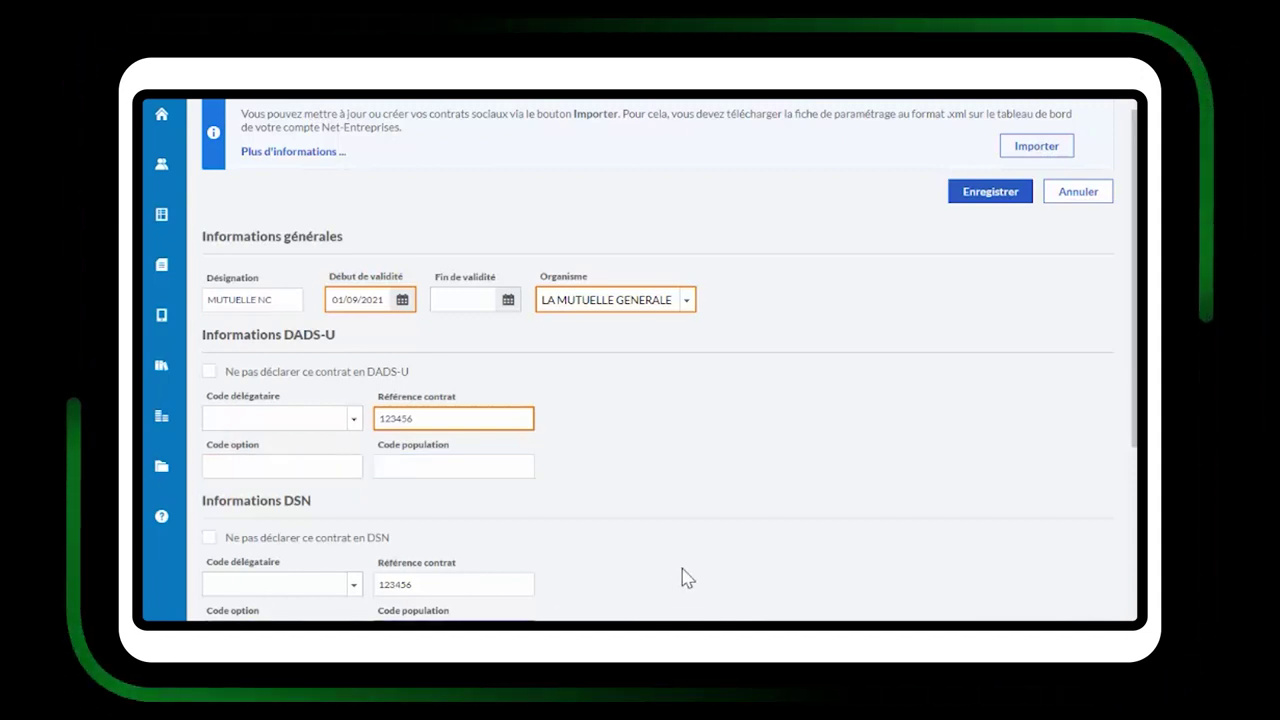
scroll(745, 563, "down", 5)
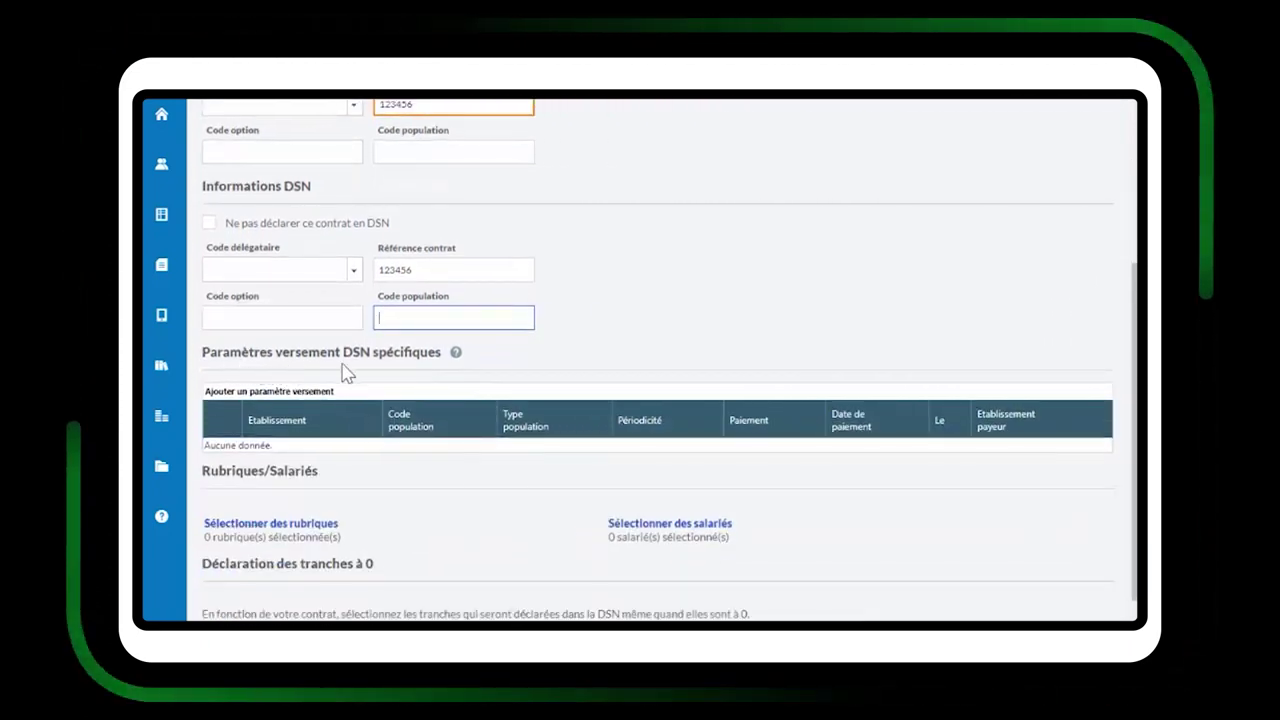
left_click(456, 356)
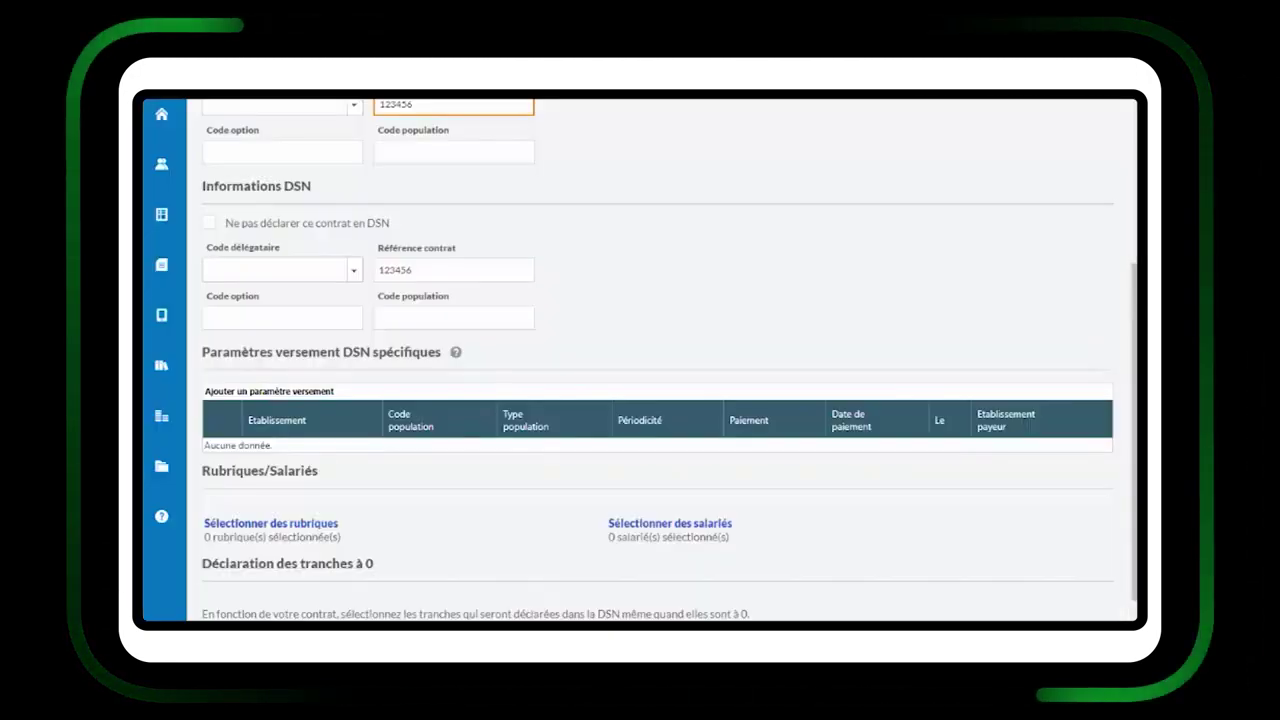
Step: Link the payslip item C70010PNC - Frais de santé (non cadre) to the contract
scroll(400, 380, "down", 1)
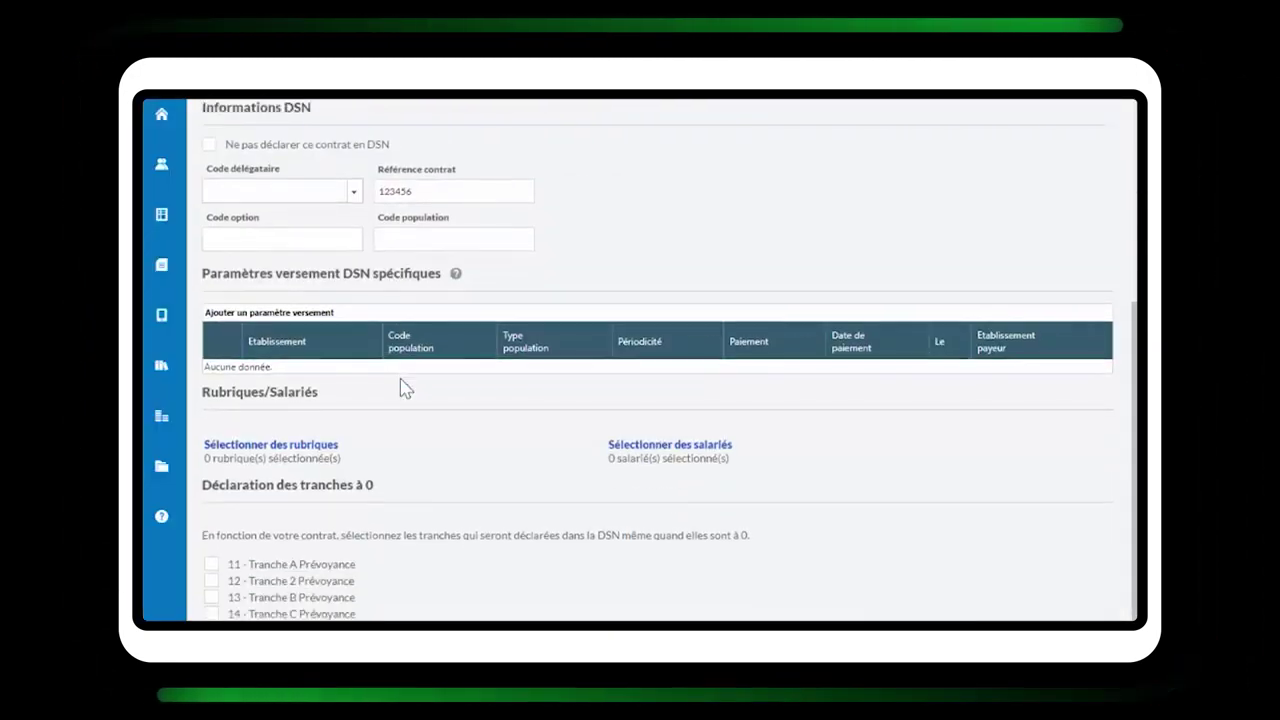
left_click(272, 446)
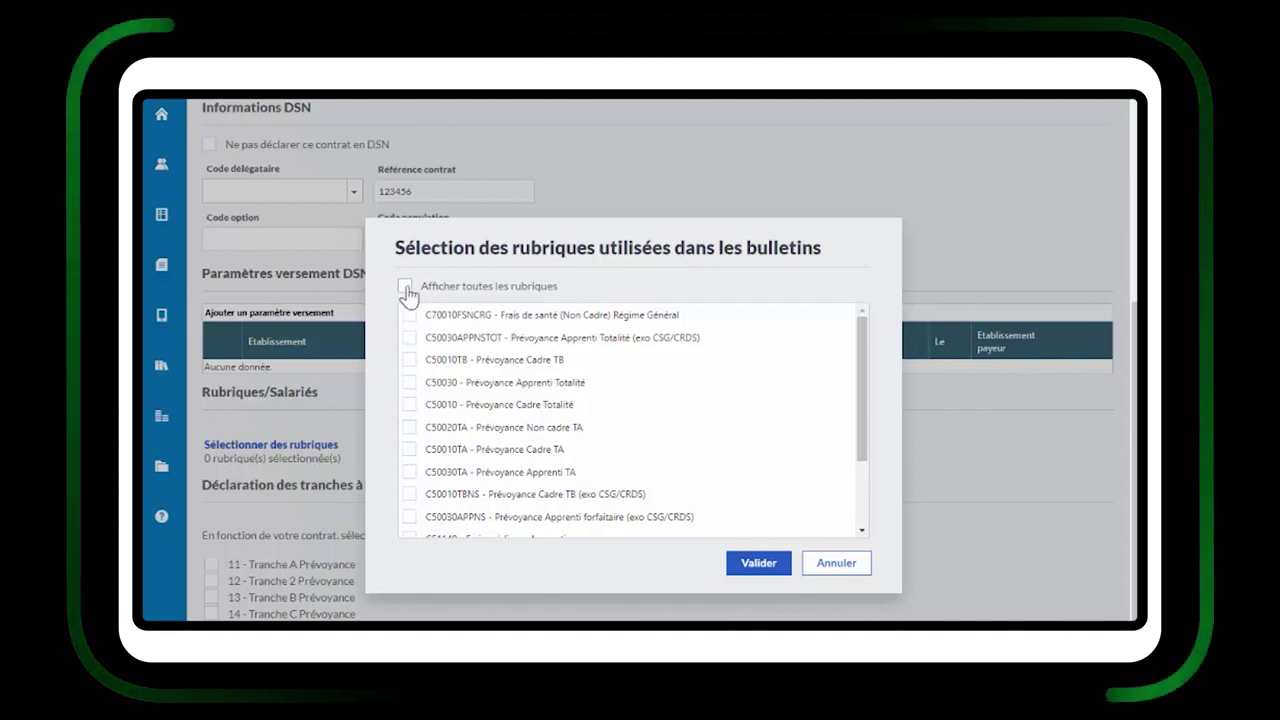
scroll(563, 412, "down", 3)
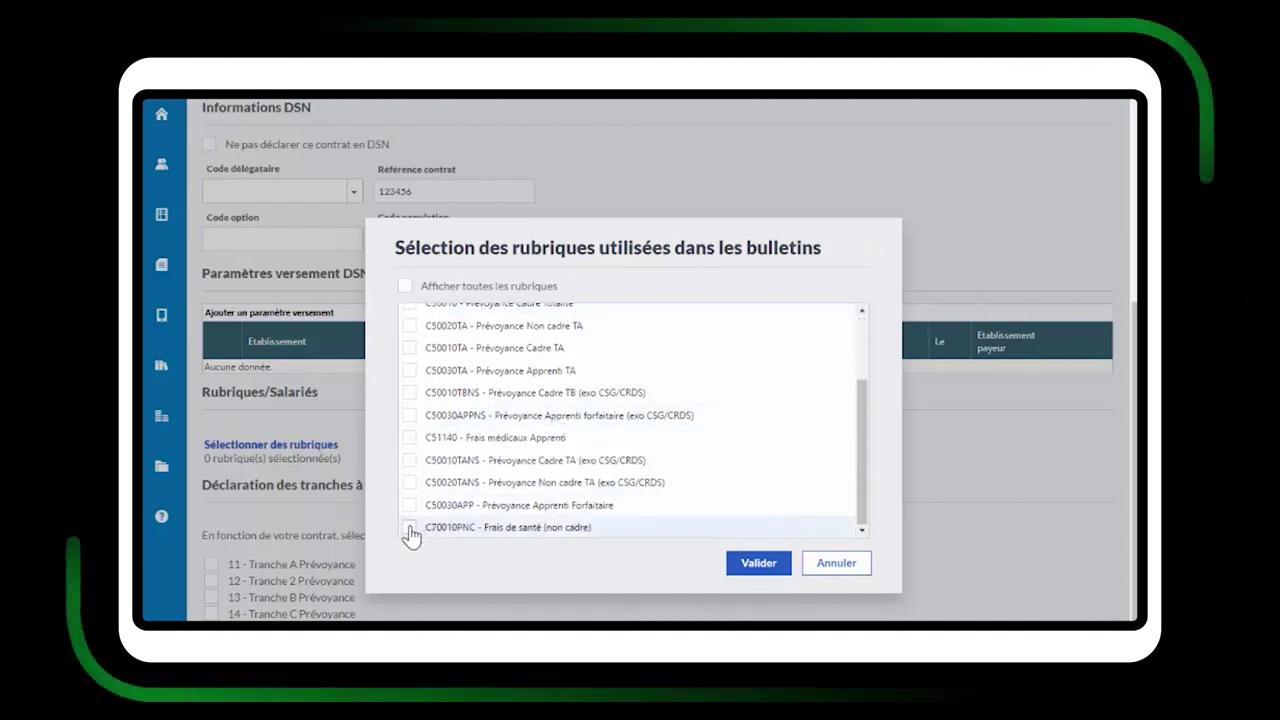
left_click(410, 527)
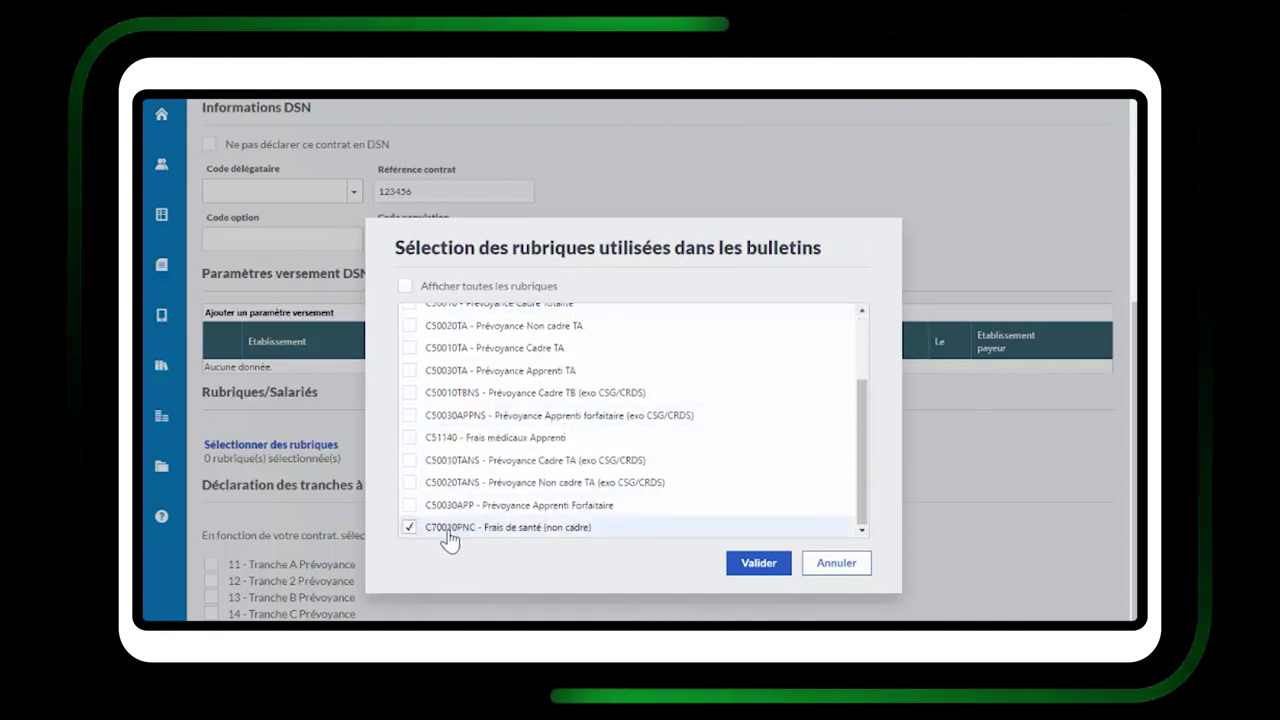
left_click(748, 568)
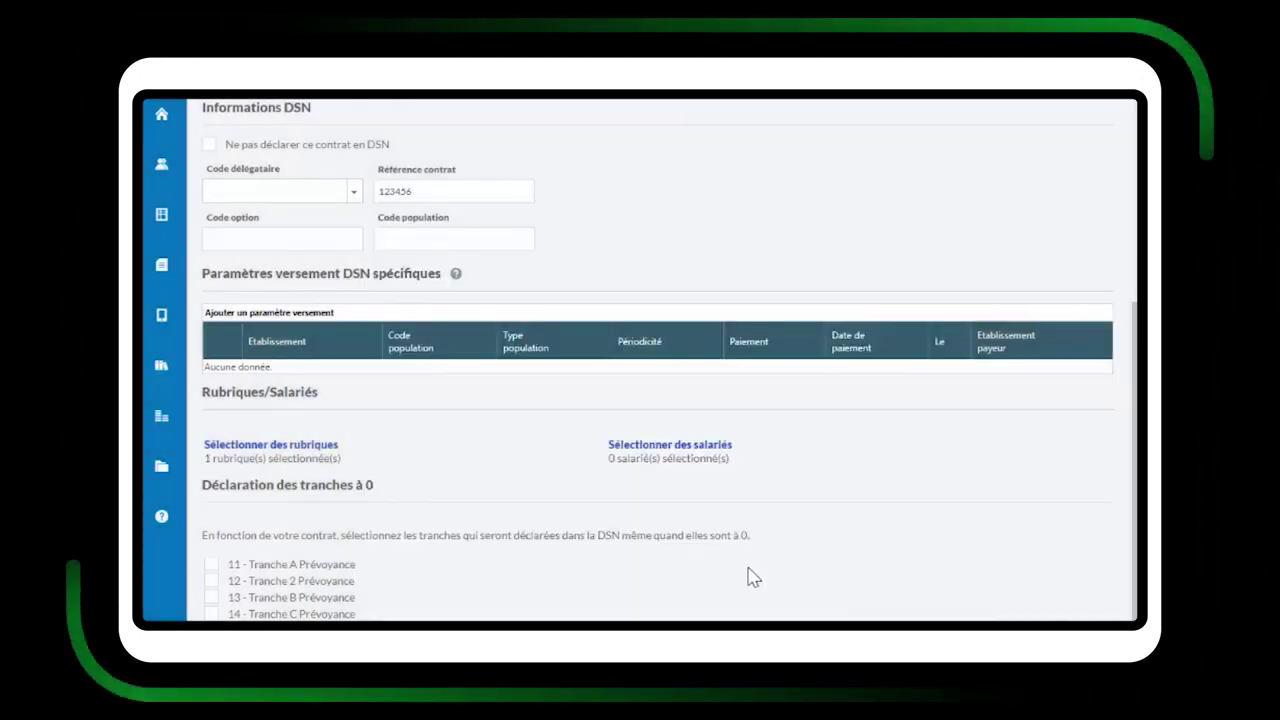
Step: Open the contract's employee selection and restrict the profiles to 1607 Non cadres, keeping all establishments
left_click(676, 452)
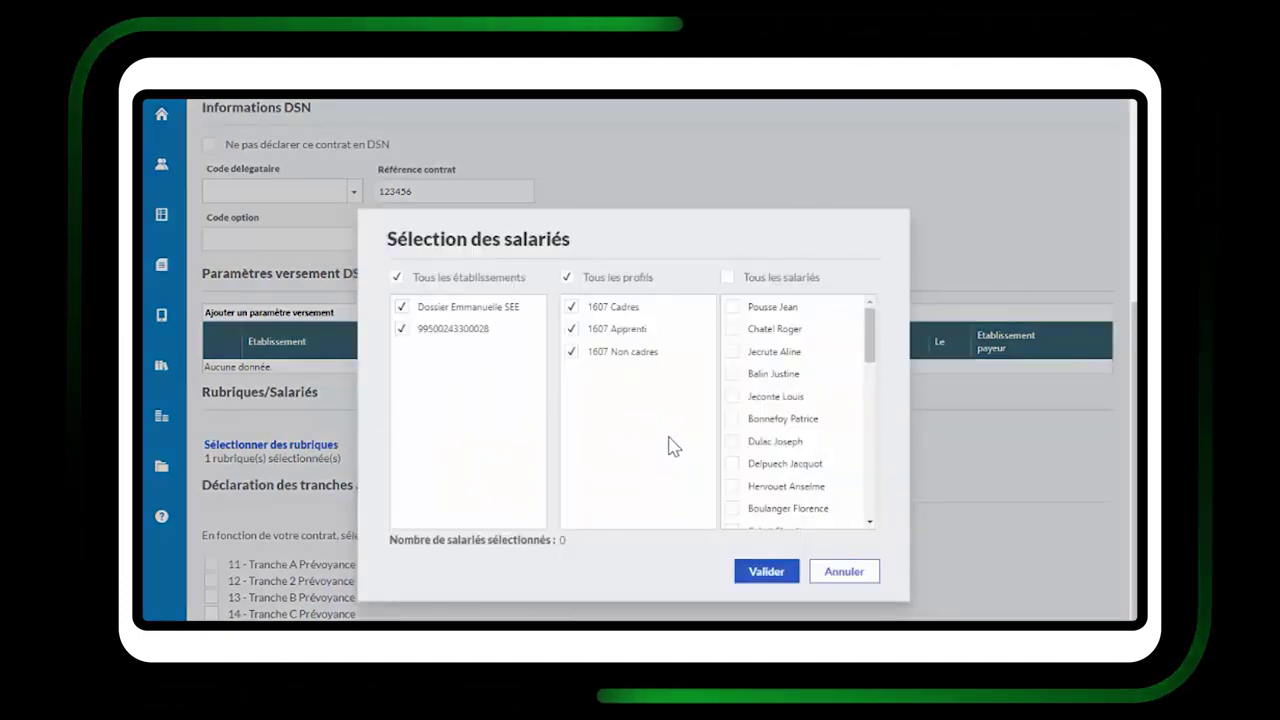
left_click(571, 328)
left_click(571, 307)
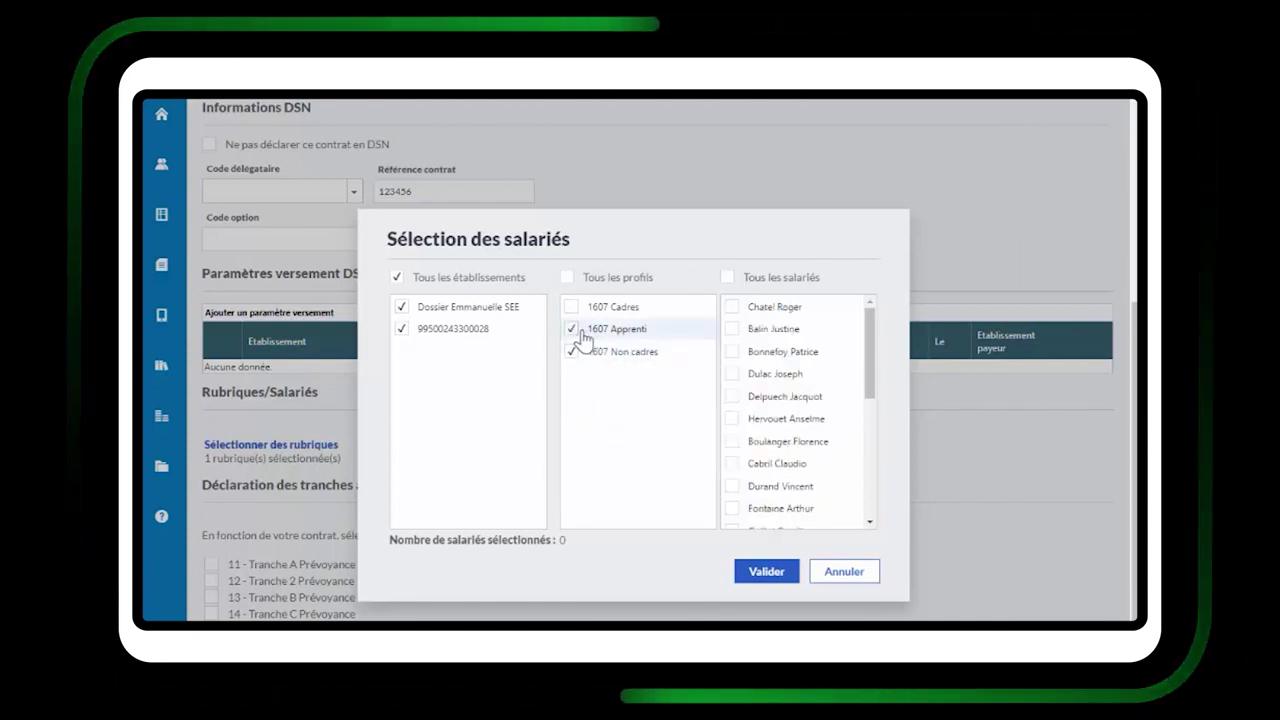
left_click(573, 329)
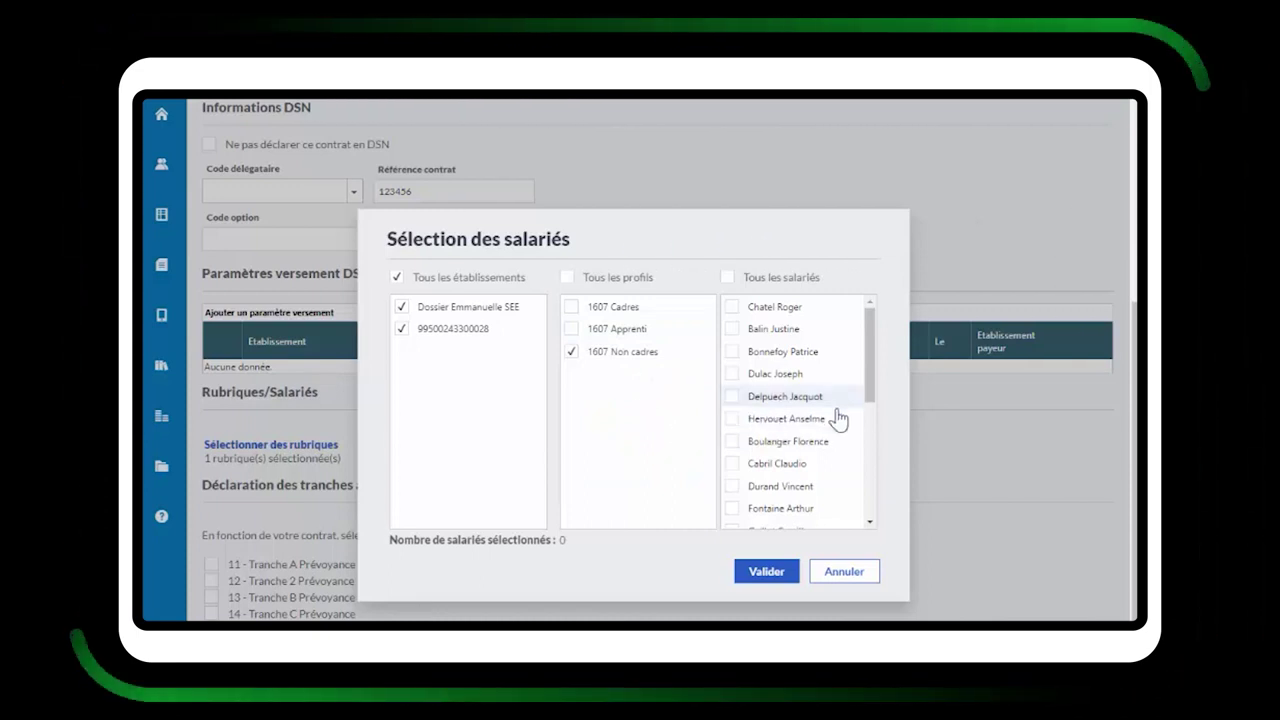
Step: Select the single non-executive employee covered by the contract from the filtered list and validate the selection
scroll(815, 432, "down", 5)
scroll(812, 432, "down", 5)
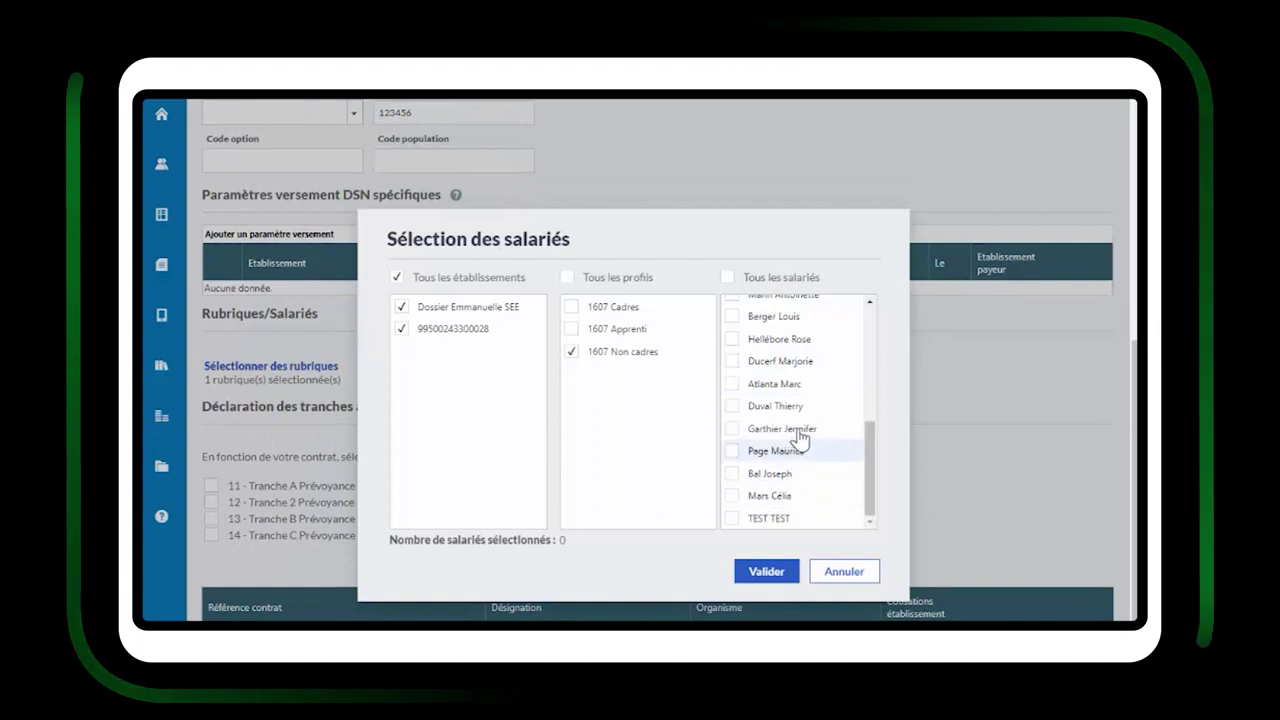
scroll(766, 449, "up", 3)
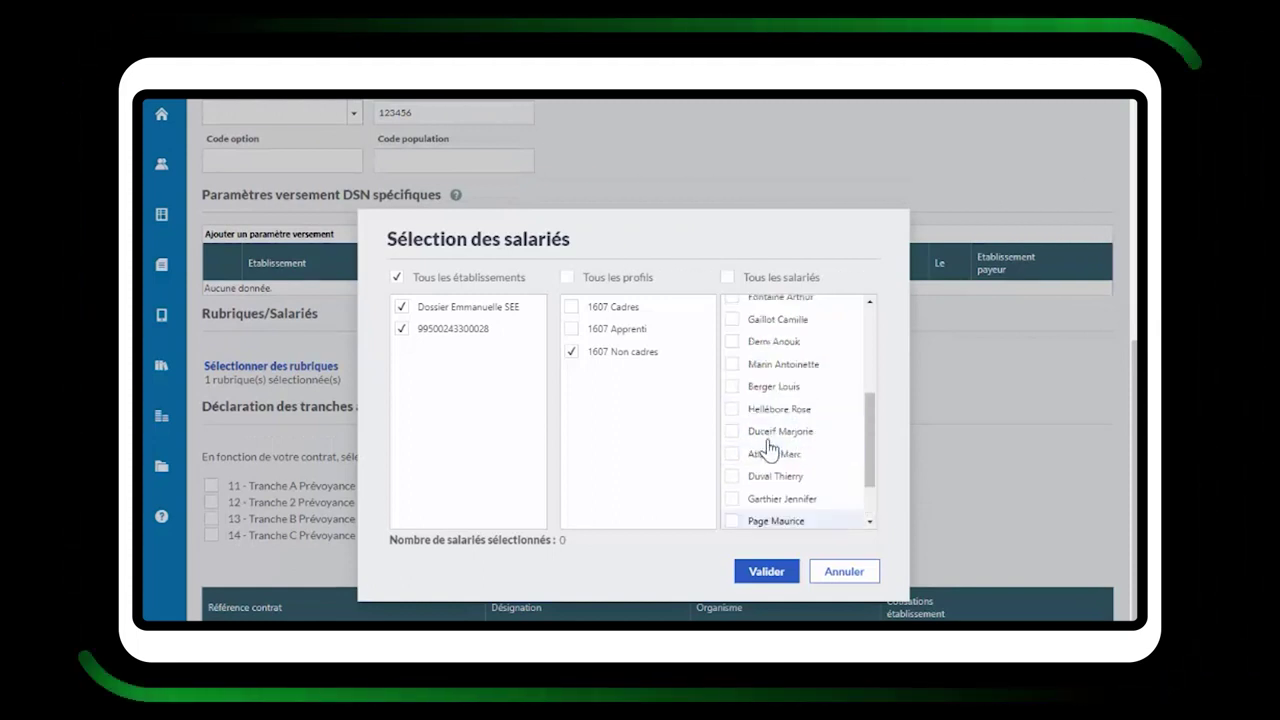
scroll(768, 441, "up", 6)
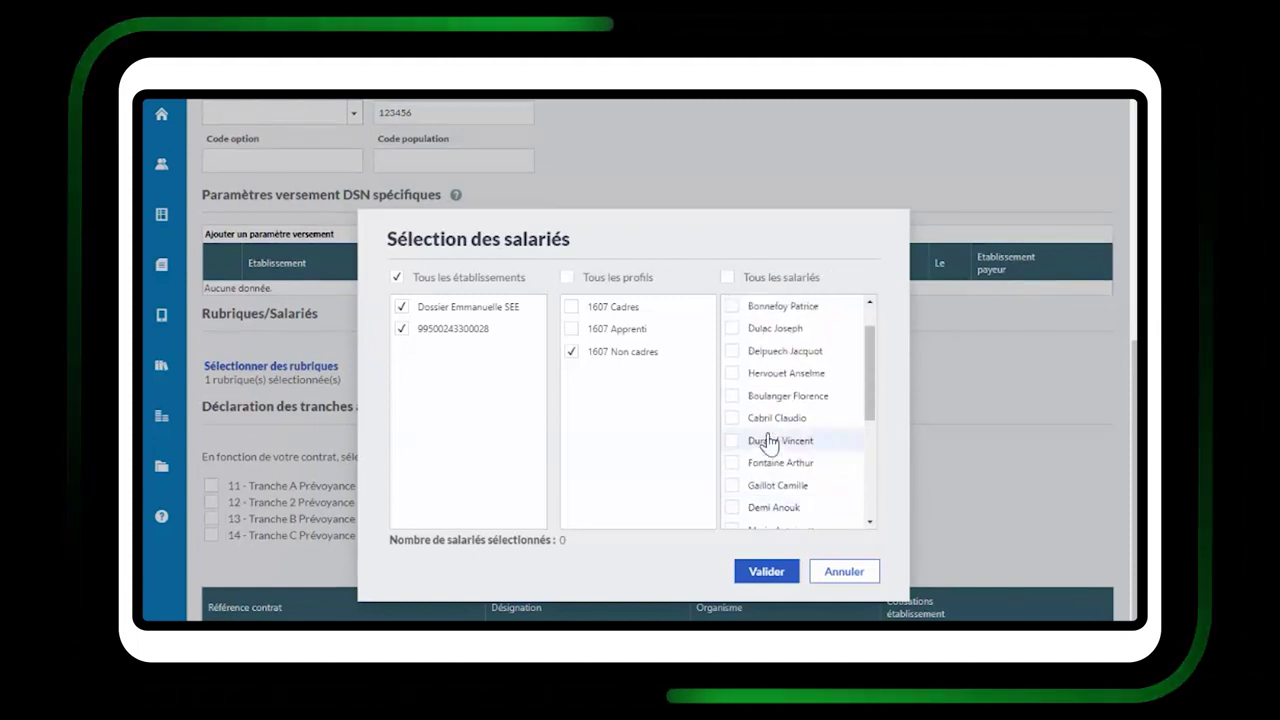
scroll(768, 441, "down", 5)
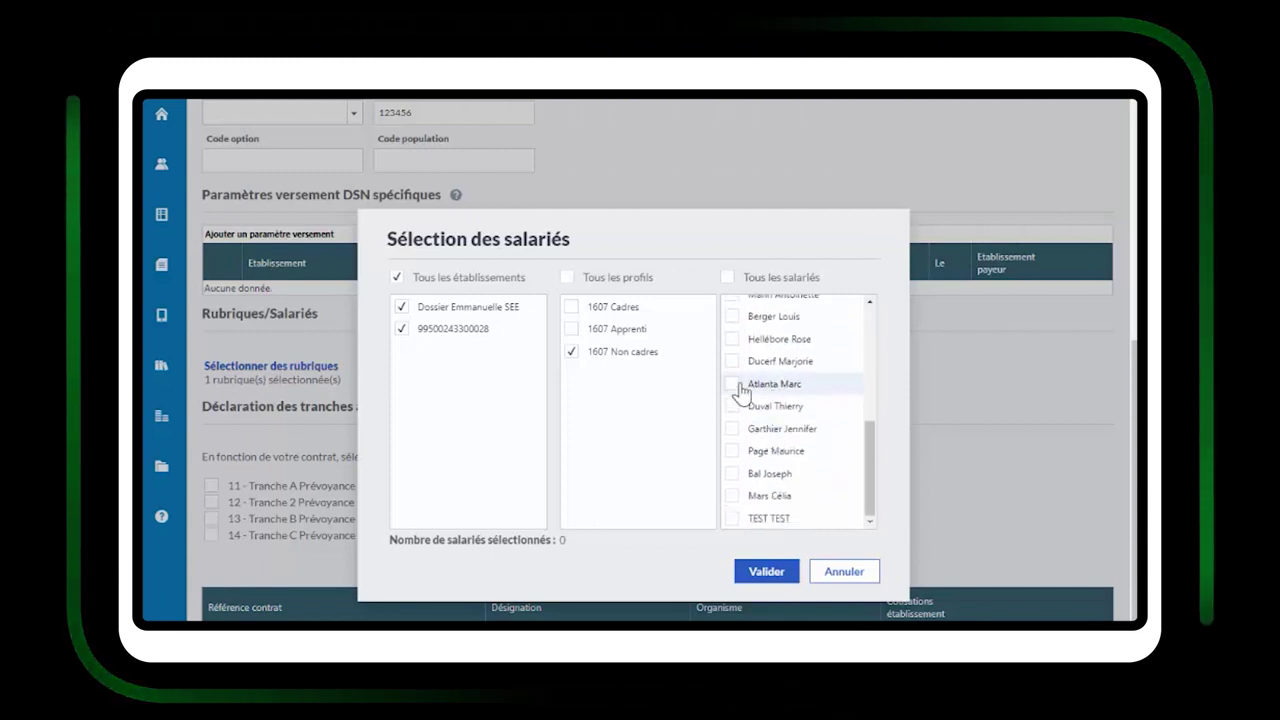
left_click(733, 384)
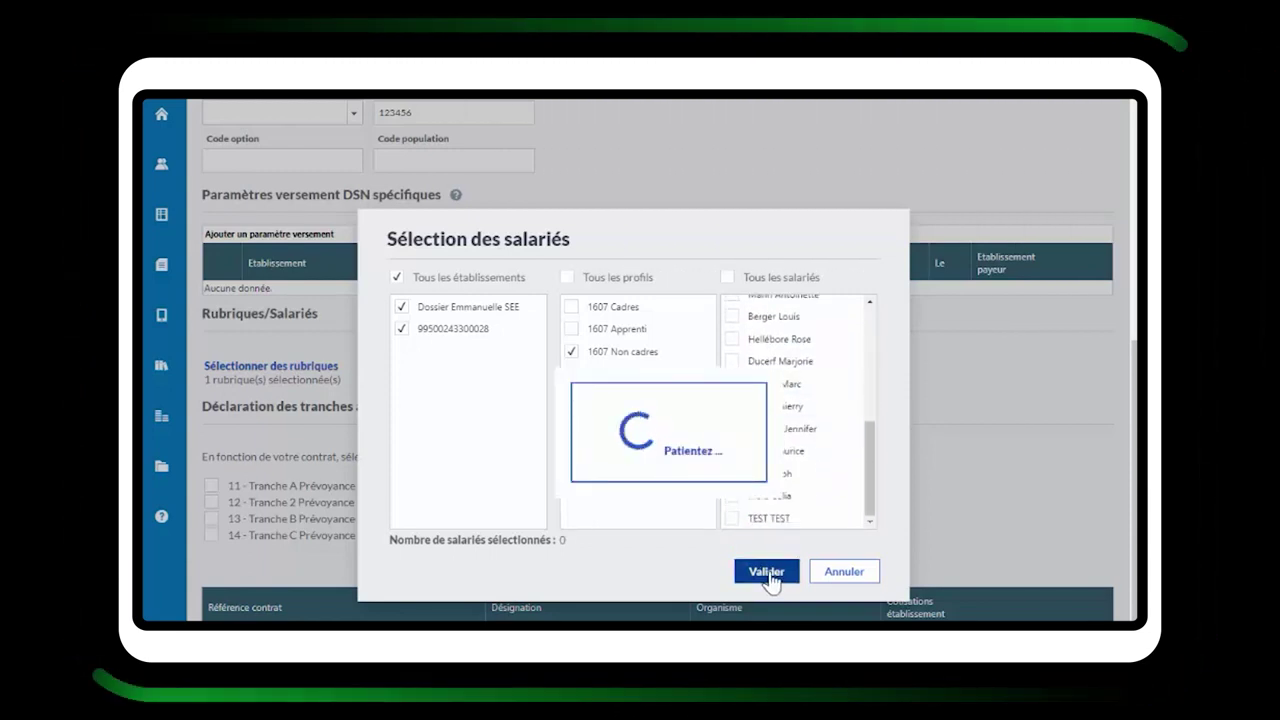
left_click(766, 572)
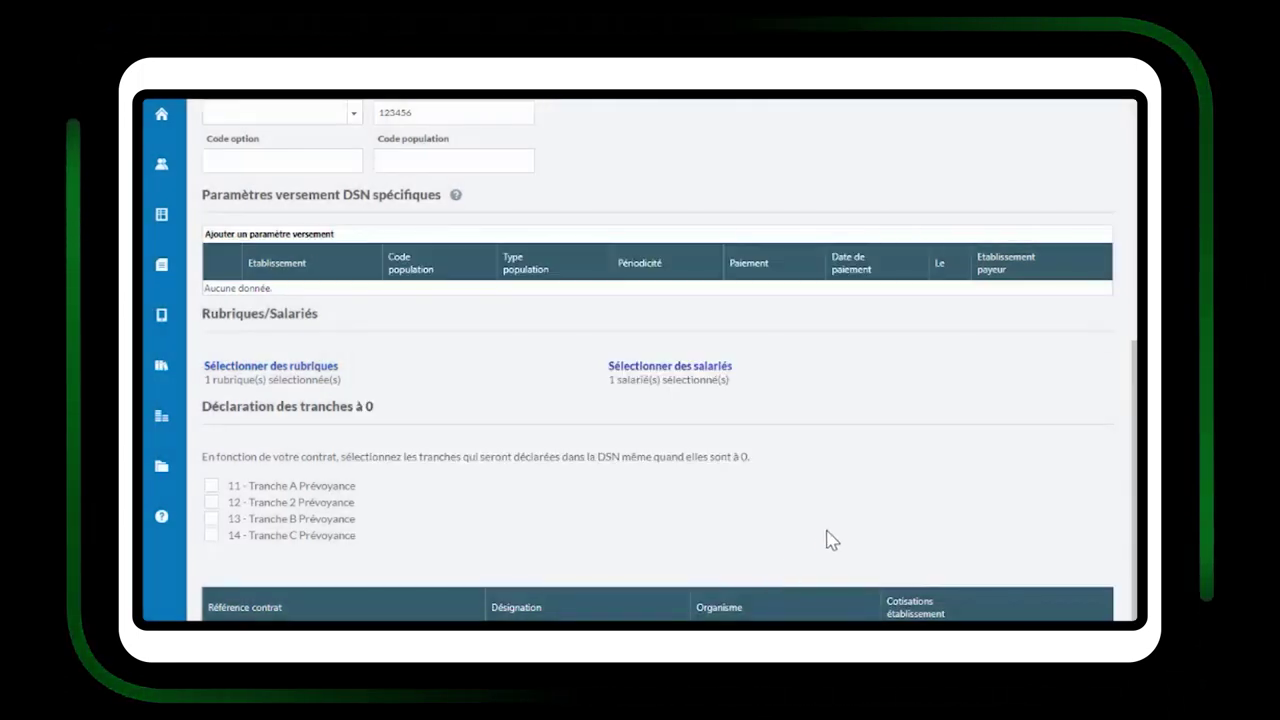
Step: Save the MUTUELLE NC contract and launch its control report (Edition de contrôle)
scroll(829, 537, "up", 5)
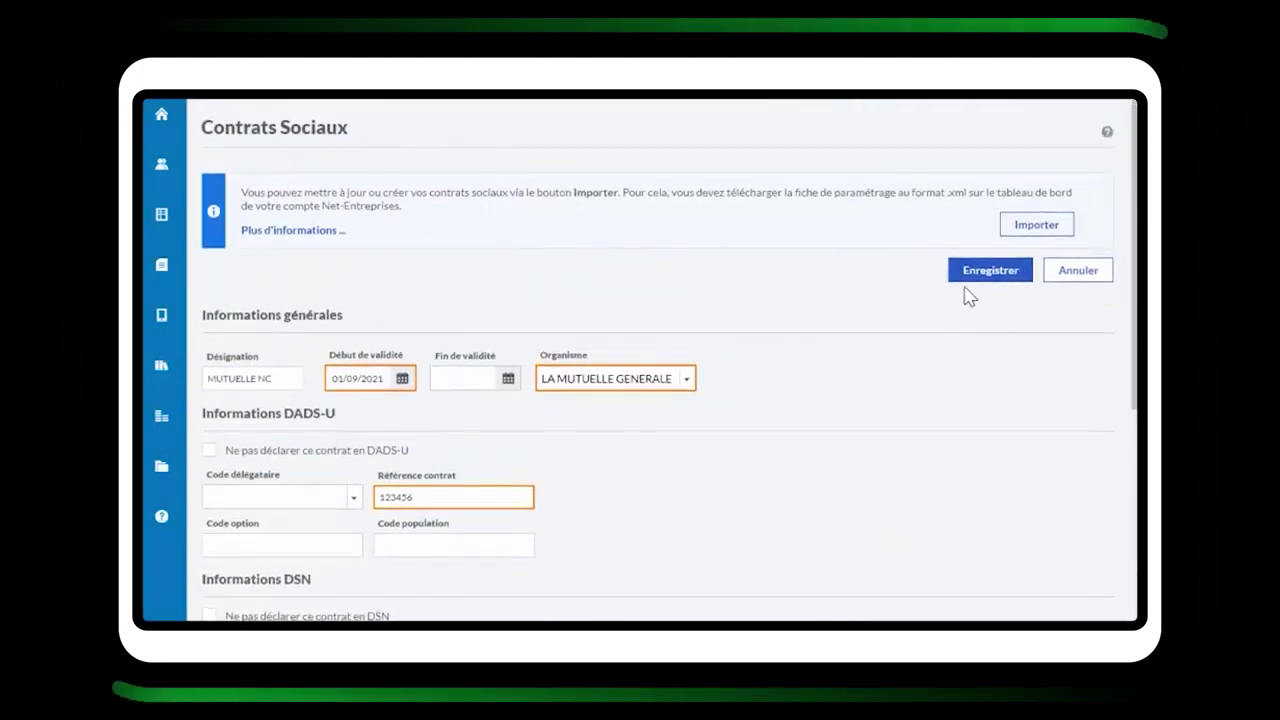
left_click(974, 272)
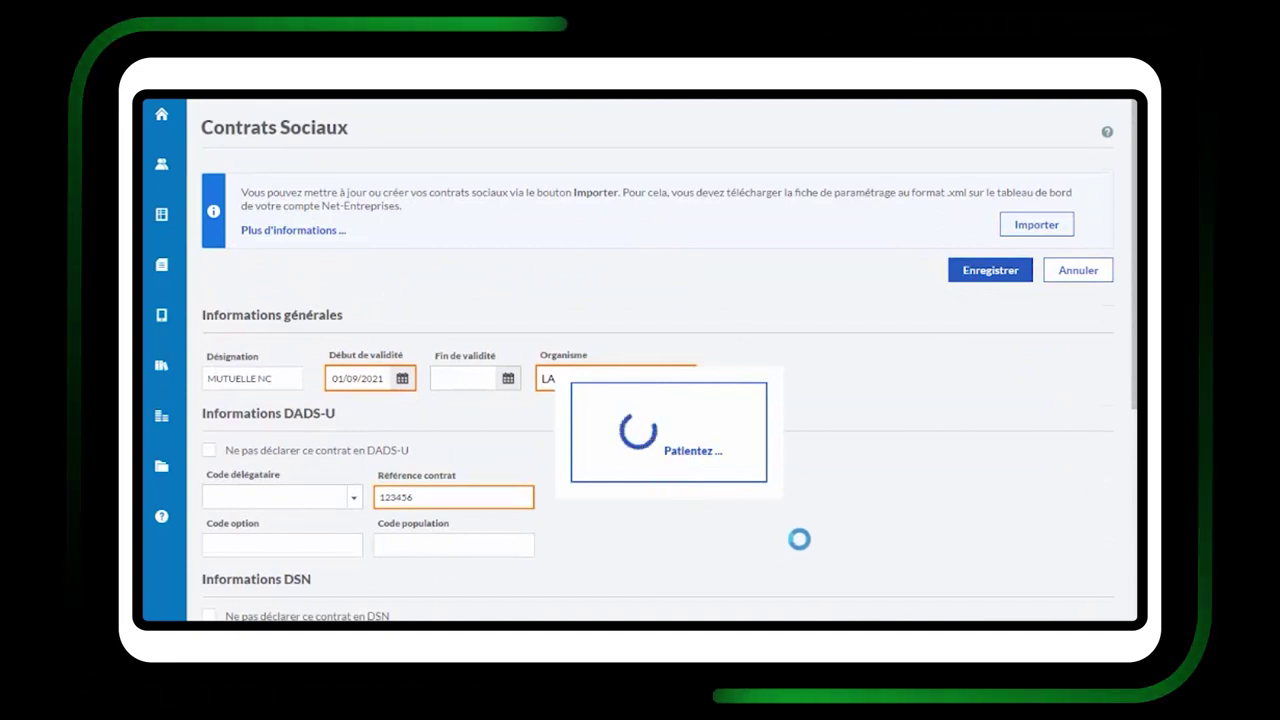
scroll(805, 537, "down", 1)
scroll(805, 537, "down", 8)
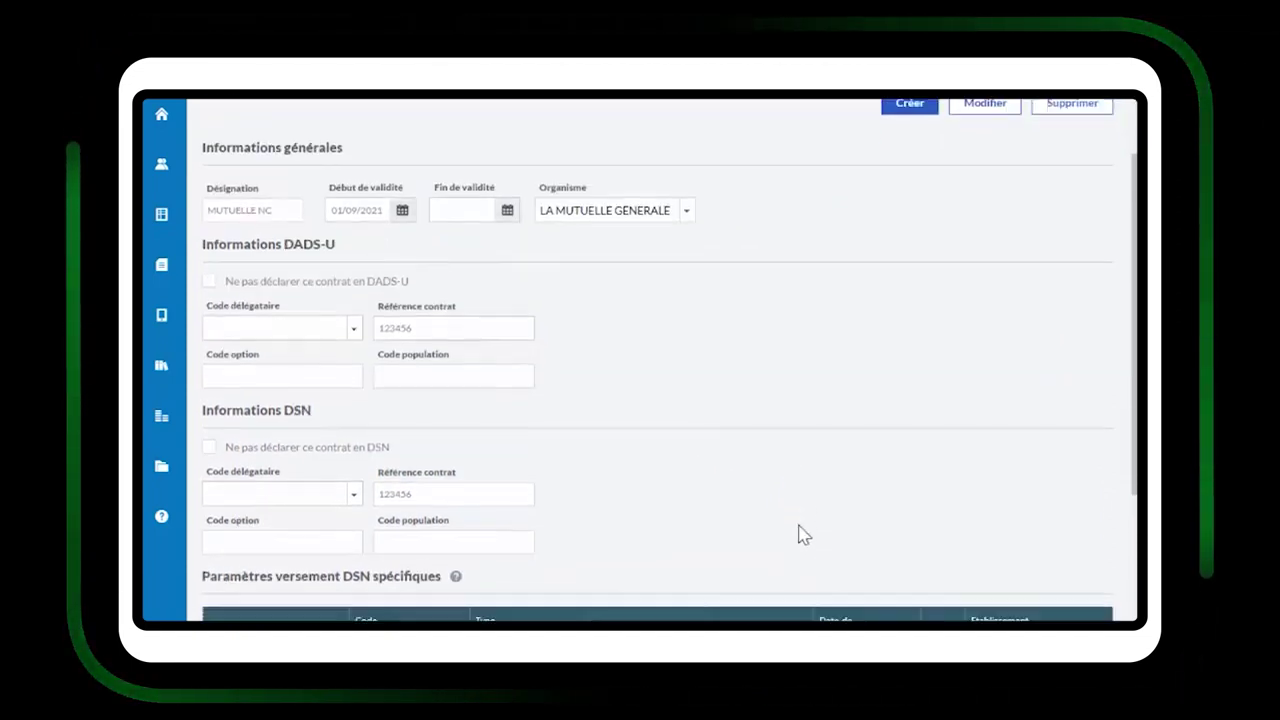
scroll(787, 525, "down", 2)
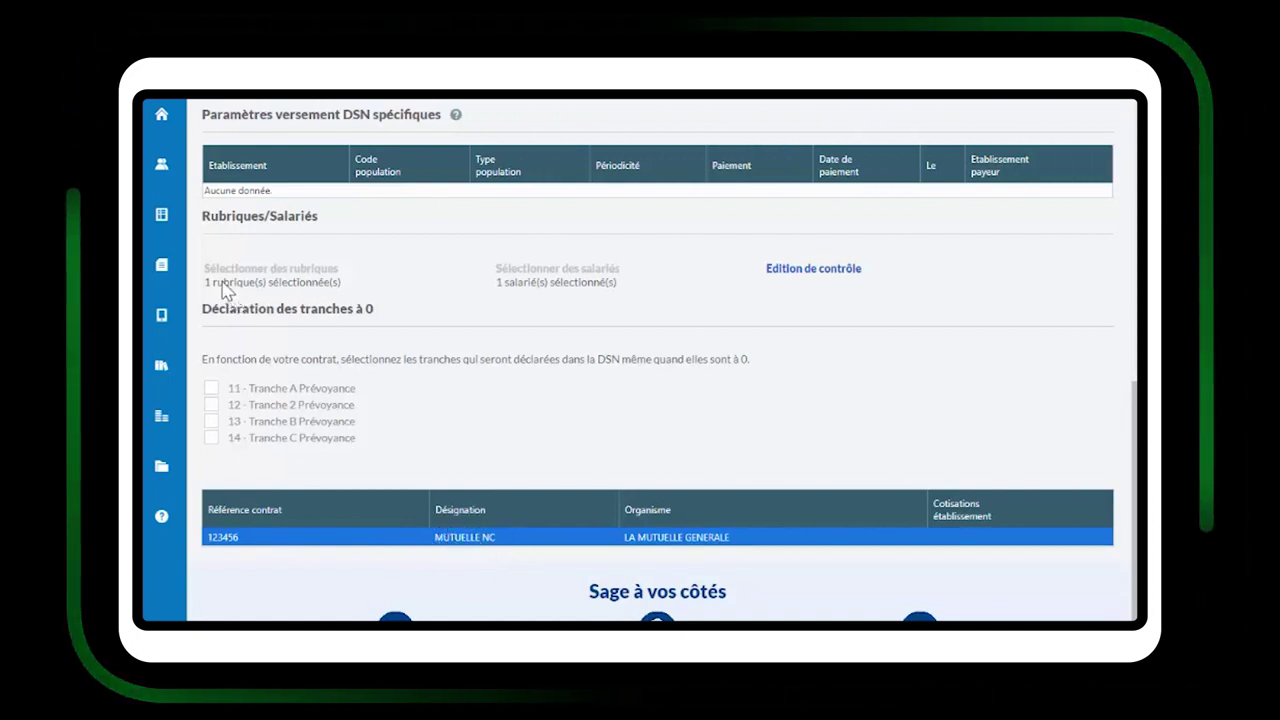
left_click(791, 278)
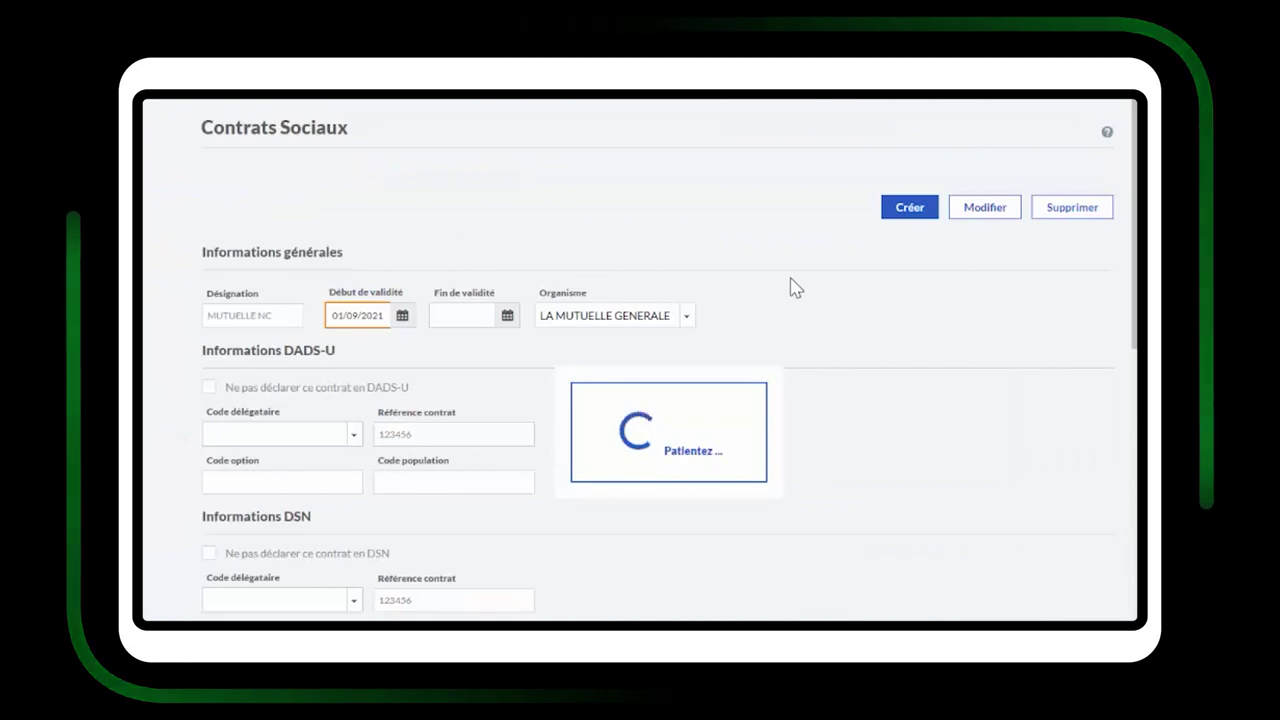